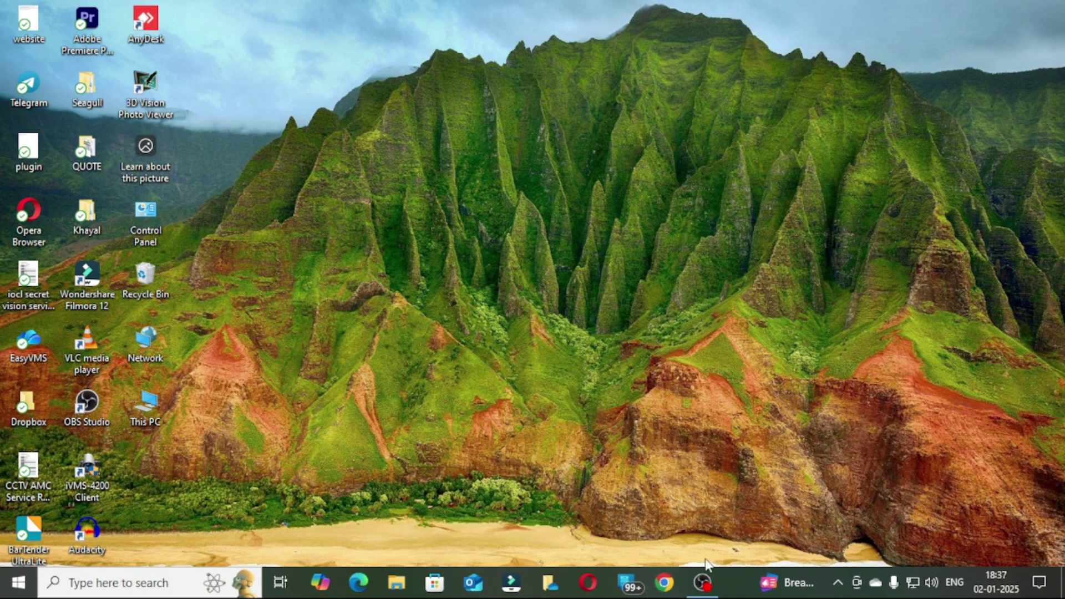
# Open Chrome with the Technical Barrier profile and load the DVR's web page at 192.168.1.100
pyautogui.click(668, 595)
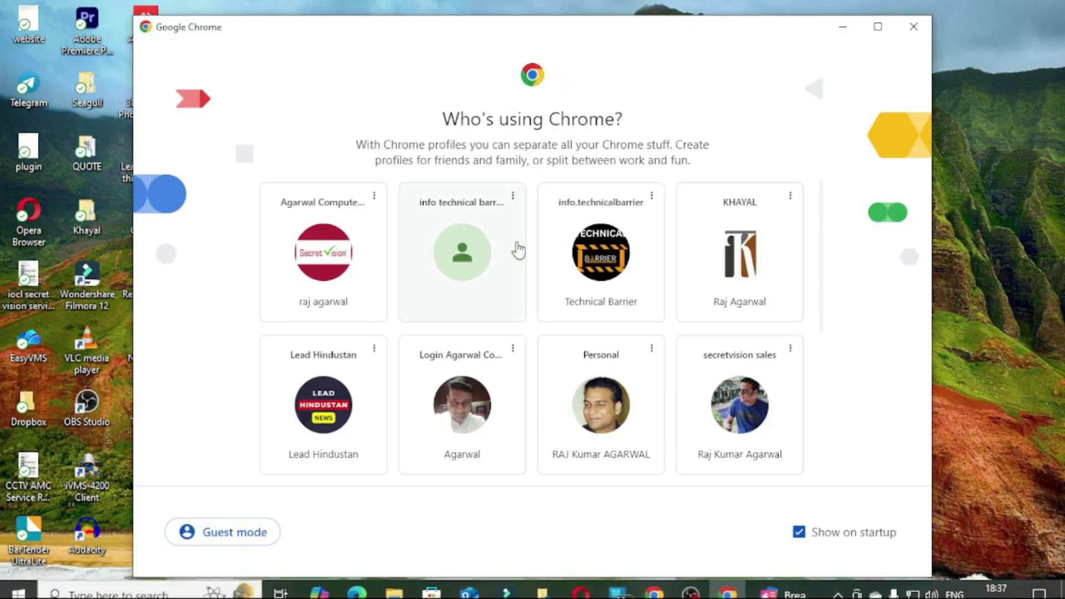
pyautogui.click(608, 258)
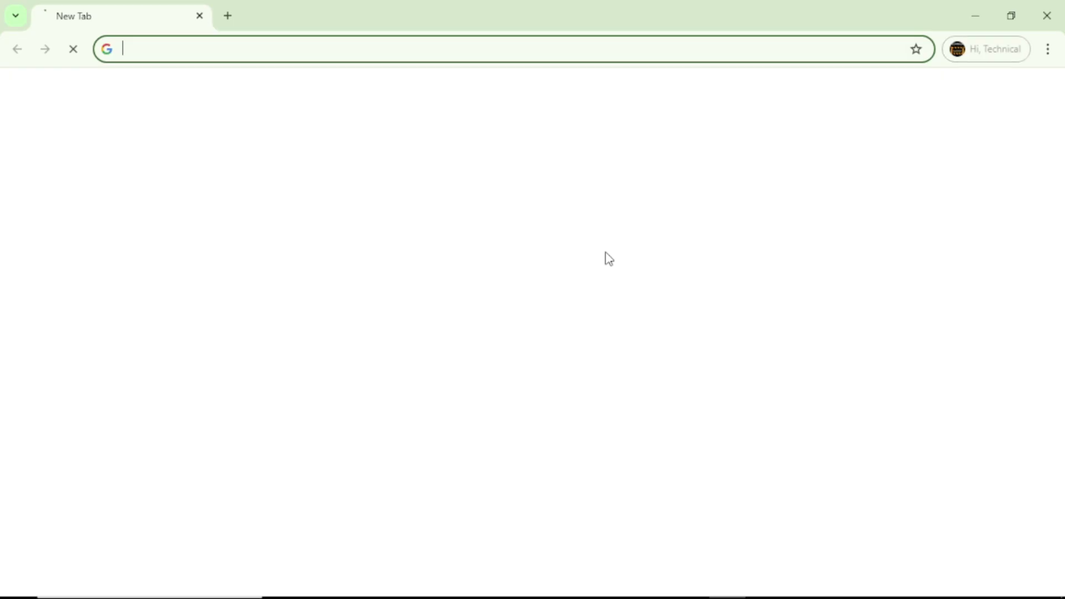
pyautogui.click(390, 48)
pyautogui.write('19')
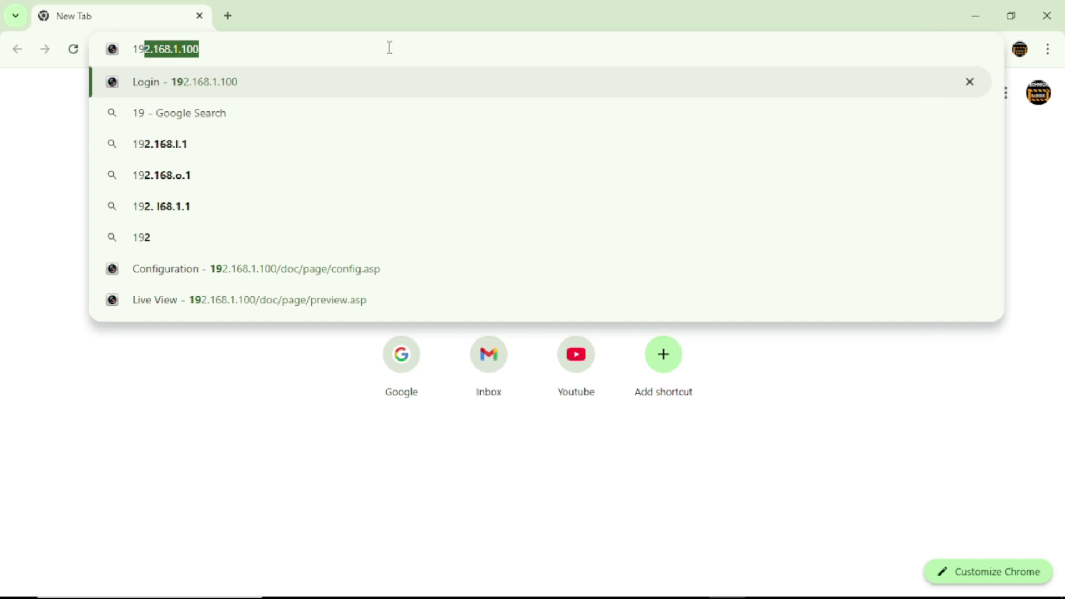
pyautogui.press('Return')
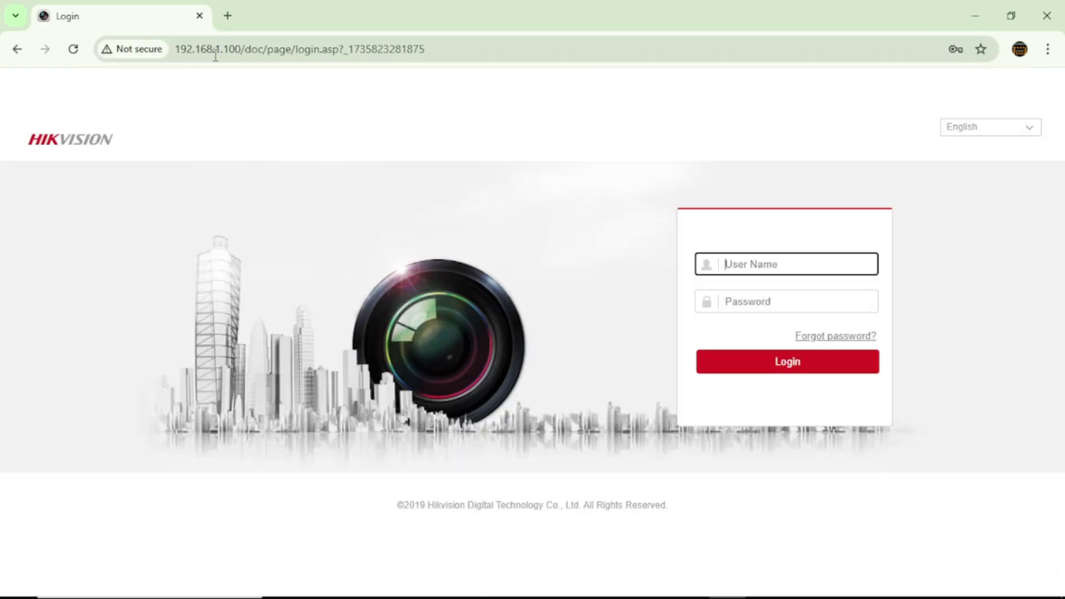
# Log in to the DVR's web interface as admin with the account password
pyautogui.click(752, 266)
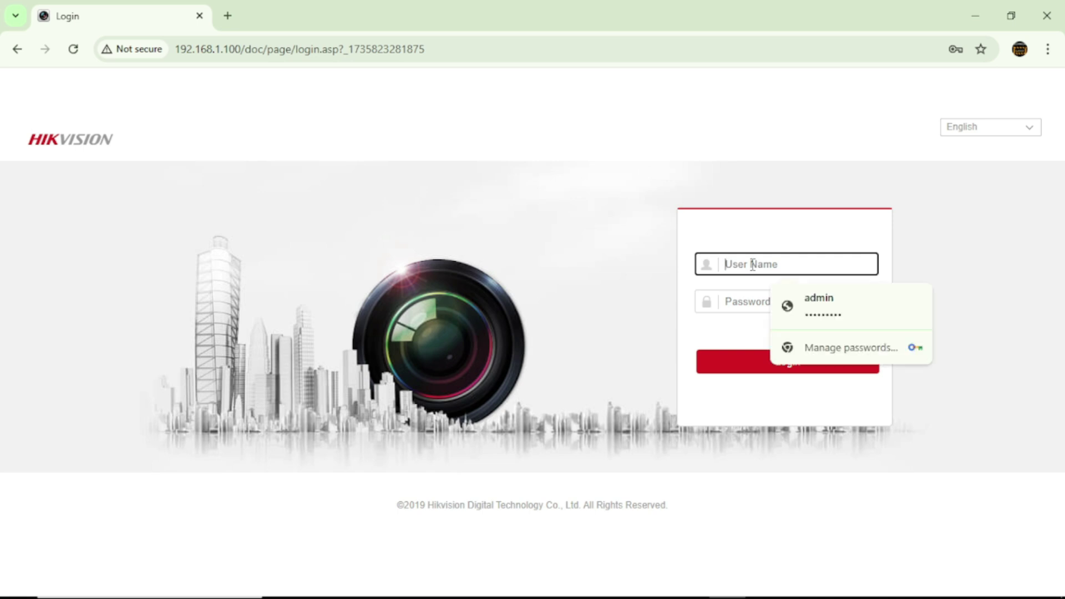
pyautogui.click(793, 302)
pyautogui.click(794, 308)
pyautogui.write('a')
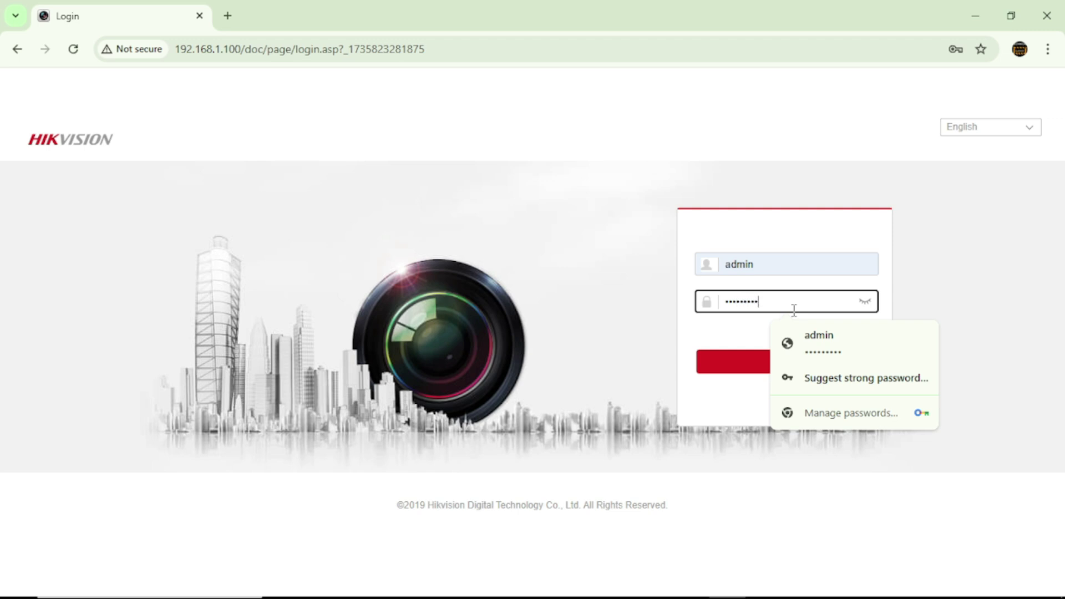
pyautogui.click(746, 370)
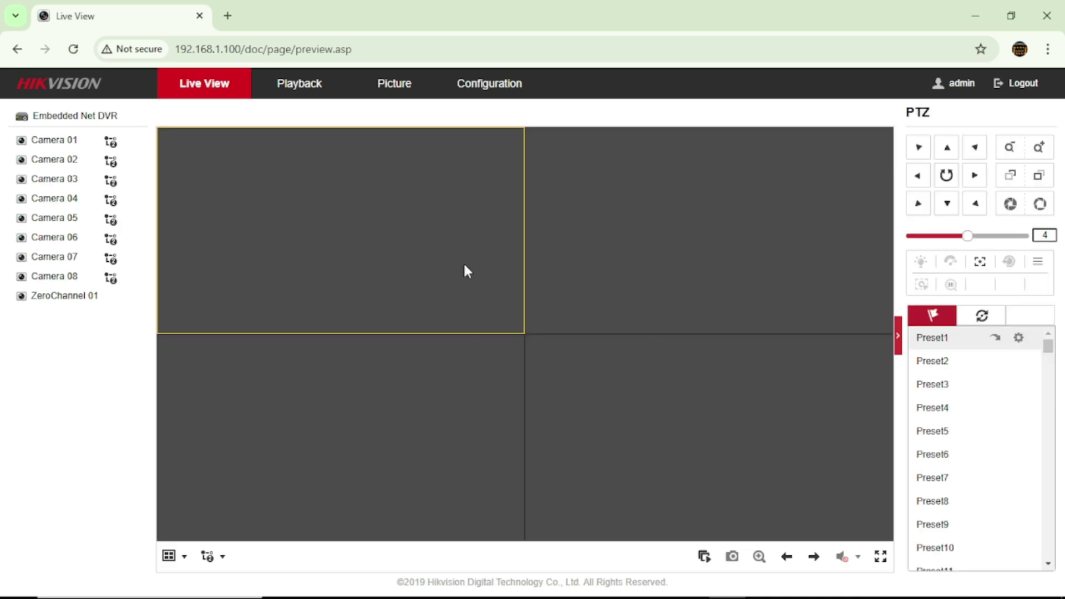
# Show the live streams of Camera 05, Camera 07 and Camera 06 in separate panes of the live view
pyautogui.doubleClick(55, 222)
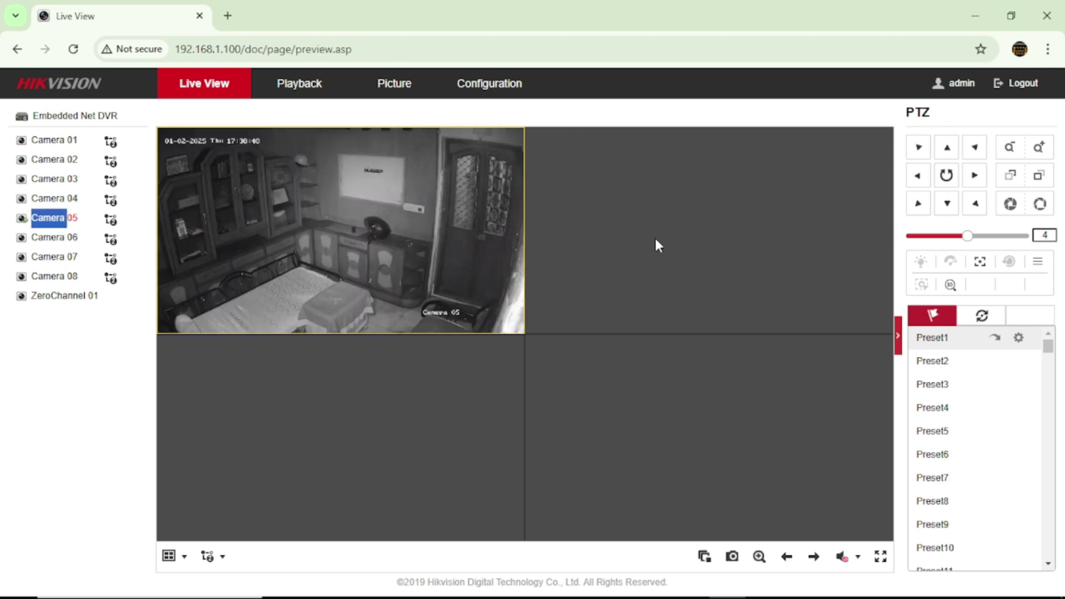
pyautogui.click(658, 246)
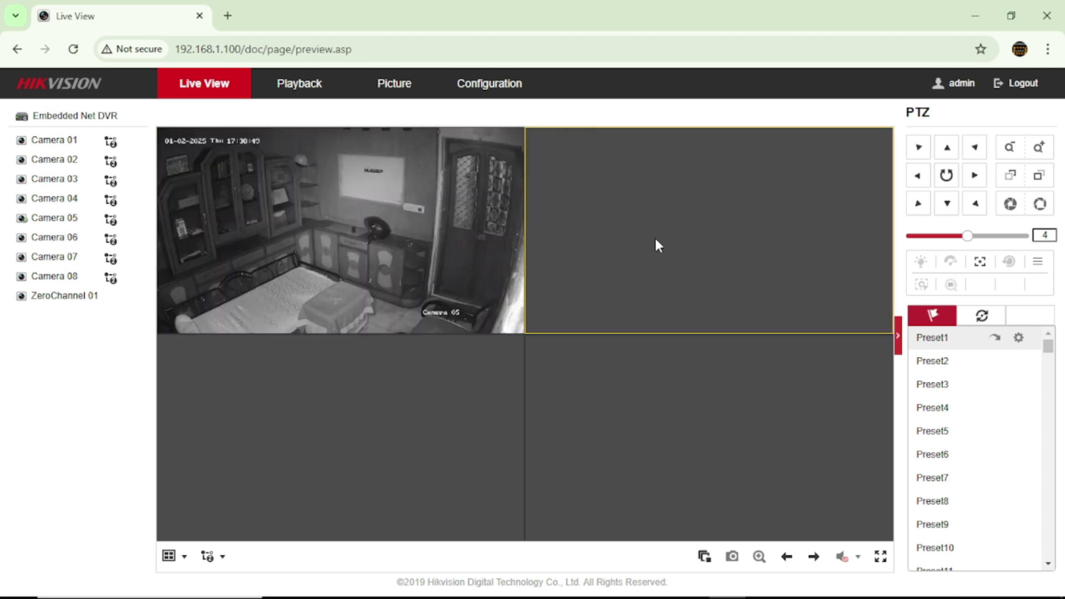
pyautogui.doubleClick(65, 261)
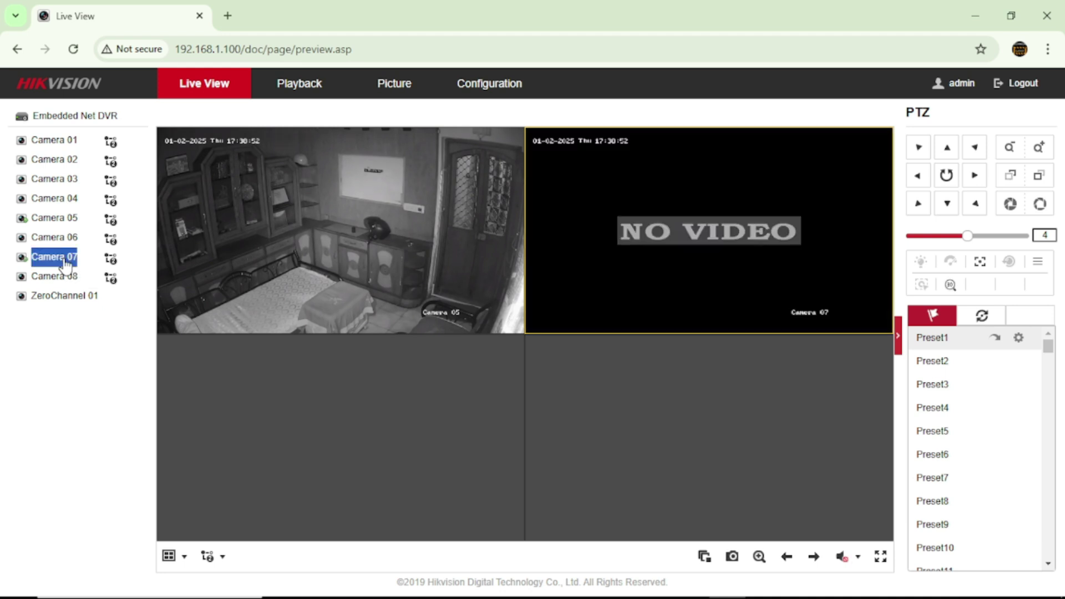
pyautogui.click(251, 388)
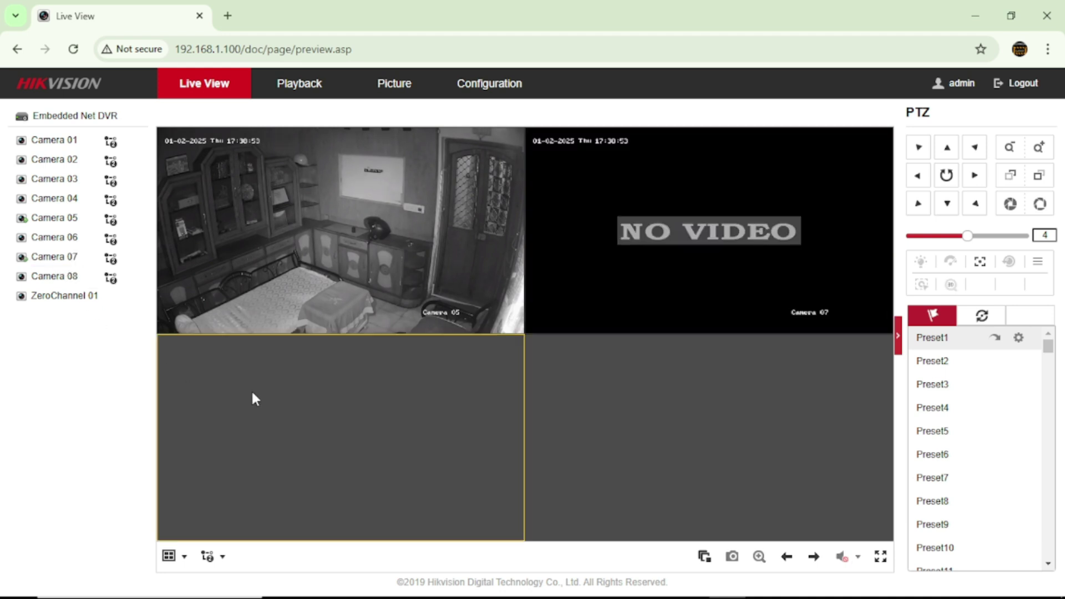
pyautogui.click(65, 243)
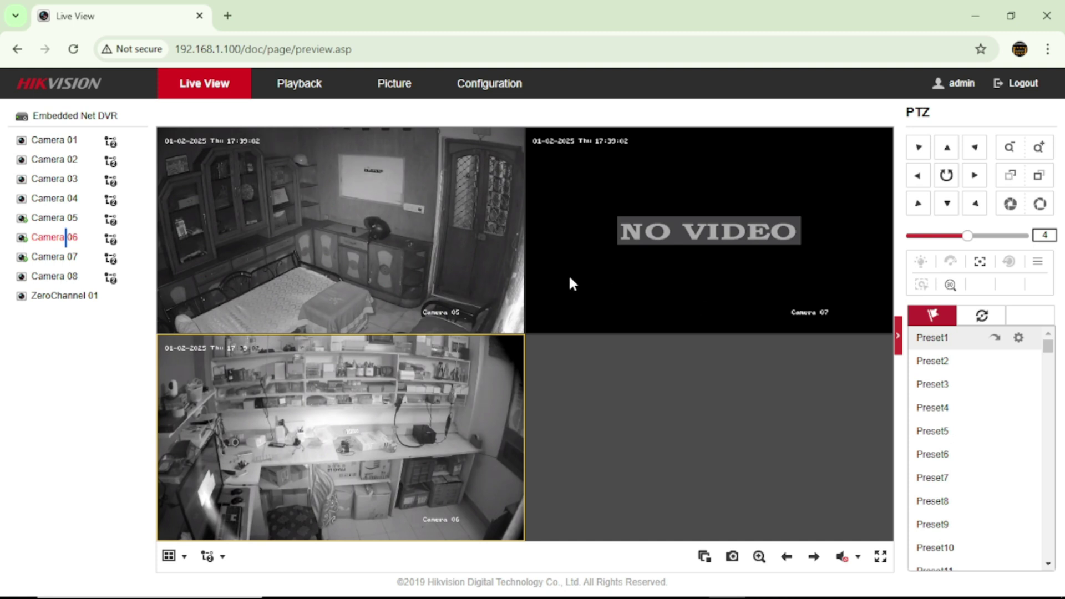
# Open the Cloud Storage settings in the DVR's storage management configuration
pyautogui.click(507, 83)
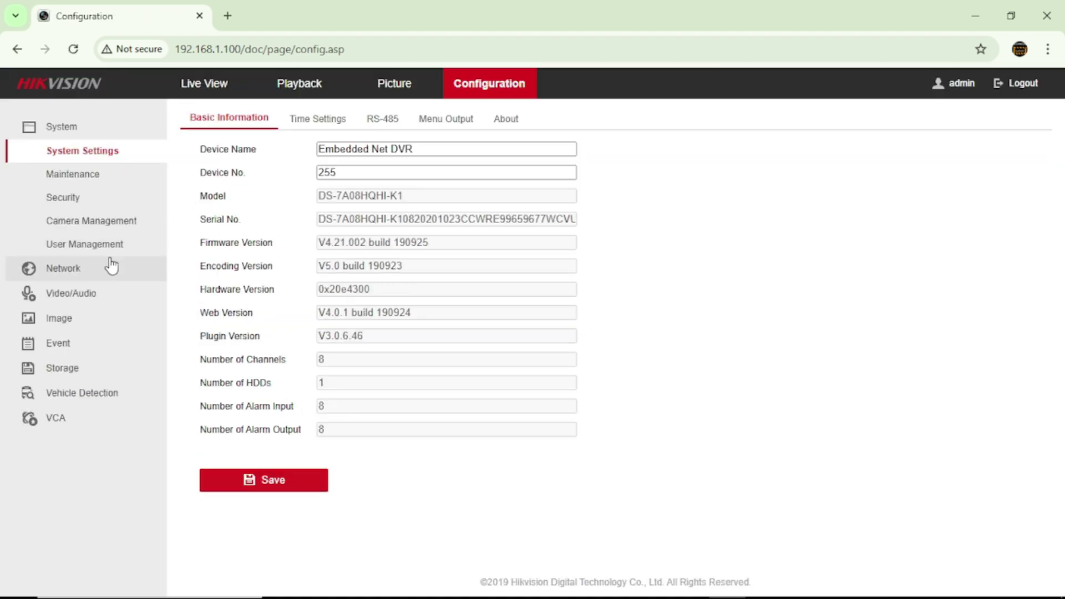
pyautogui.click(92, 374)
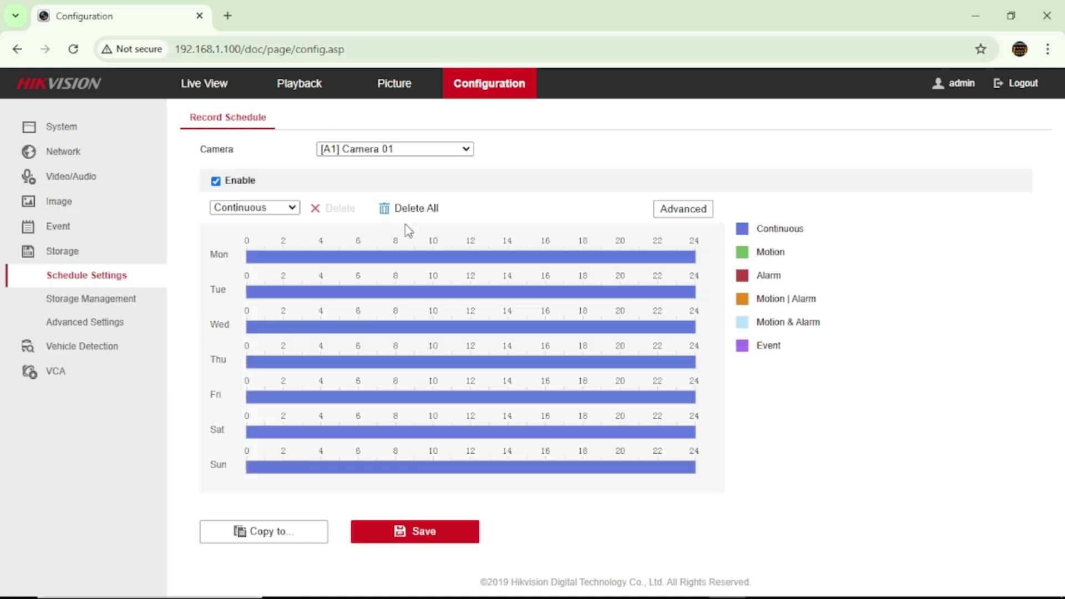
pyautogui.click(128, 304)
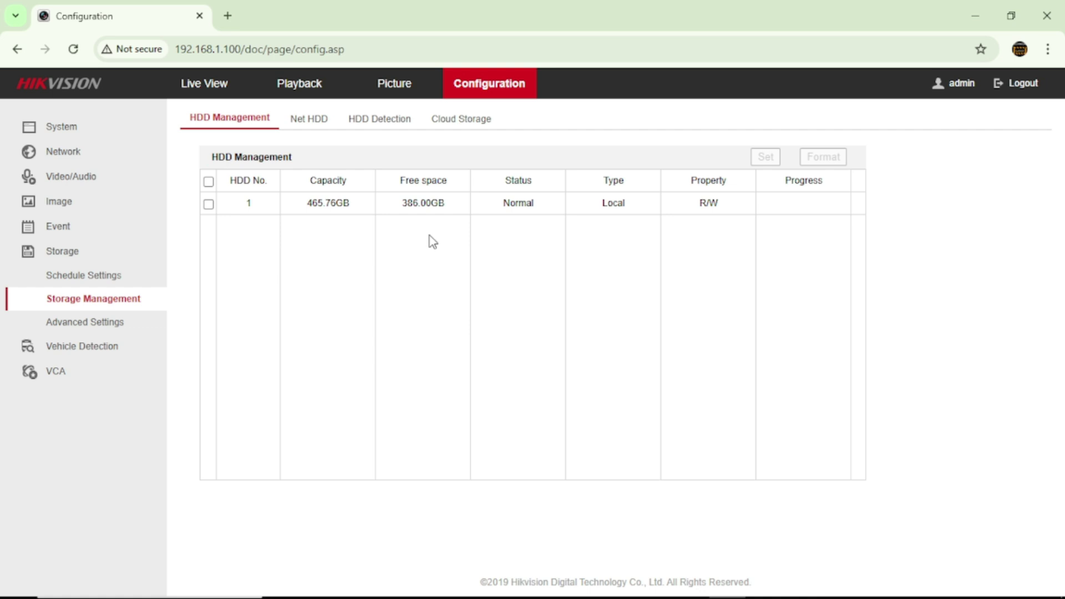
pyautogui.click(478, 122)
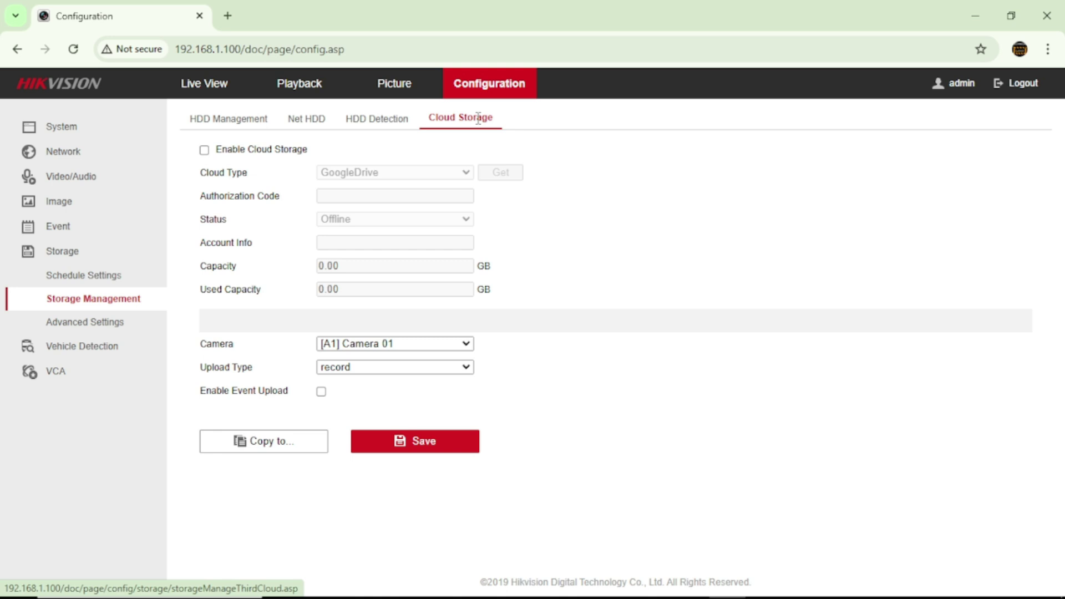
# Enable cloud storage on the DVR and set the cloud type to DropBox
pyautogui.click(210, 155)
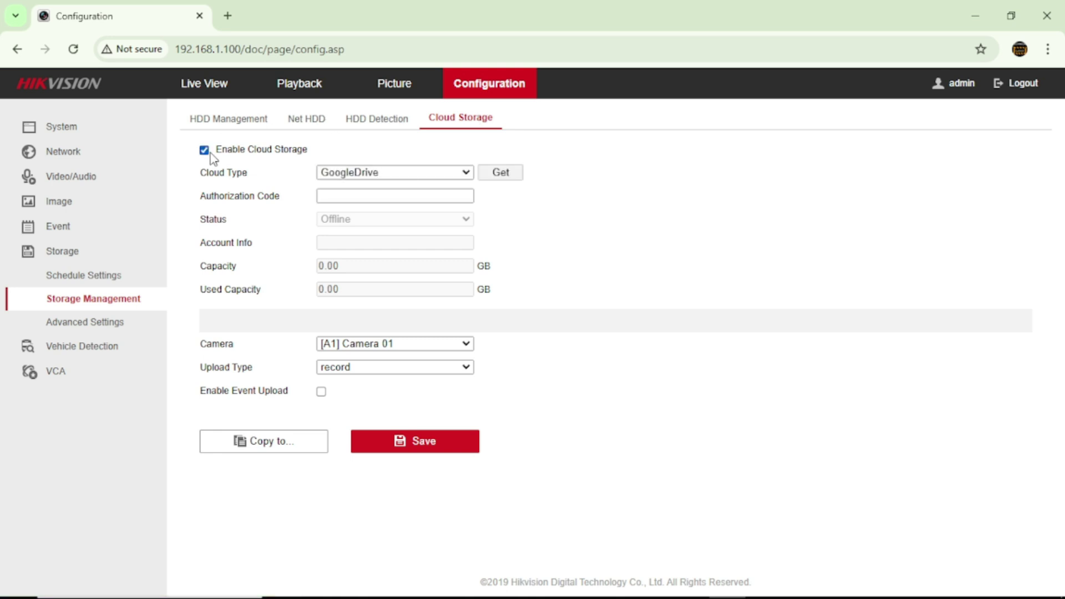
pyautogui.click(448, 173)
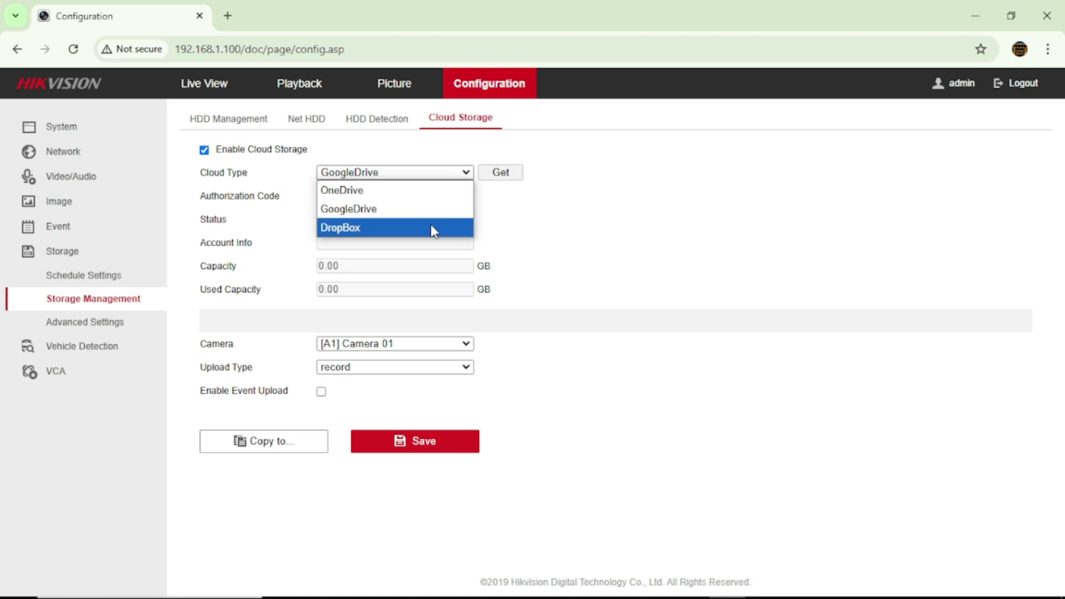
pyautogui.click(438, 192)
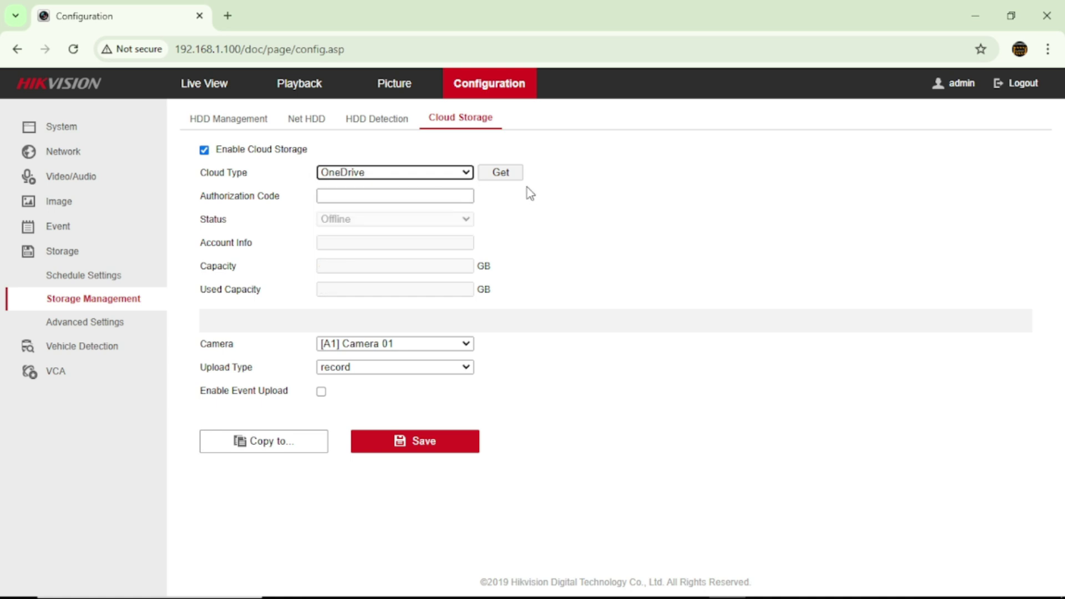
pyautogui.click(430, 175)
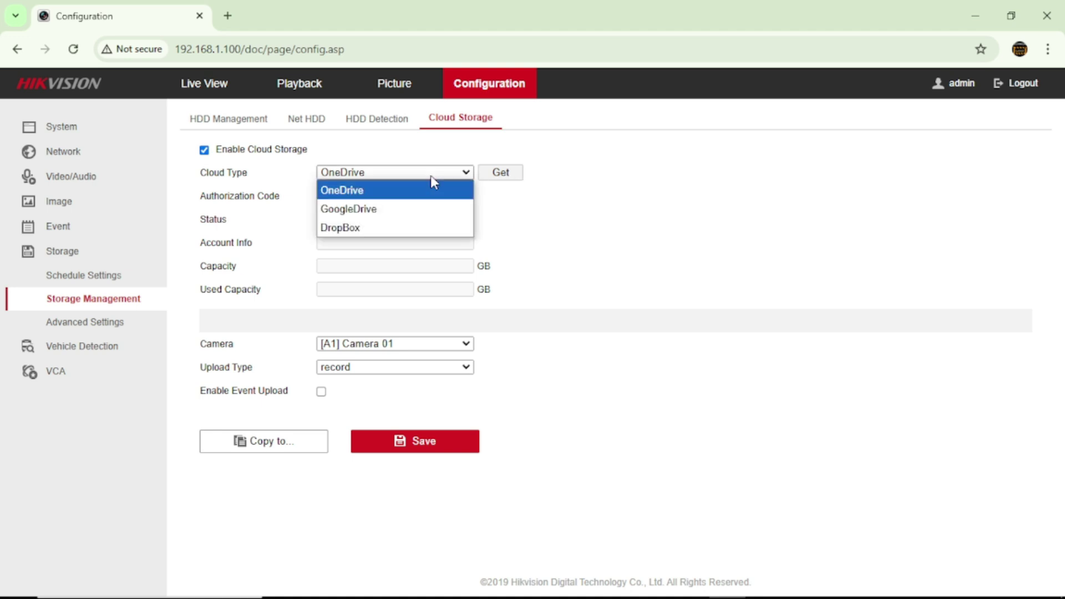
pyautogui.click(422, 221)
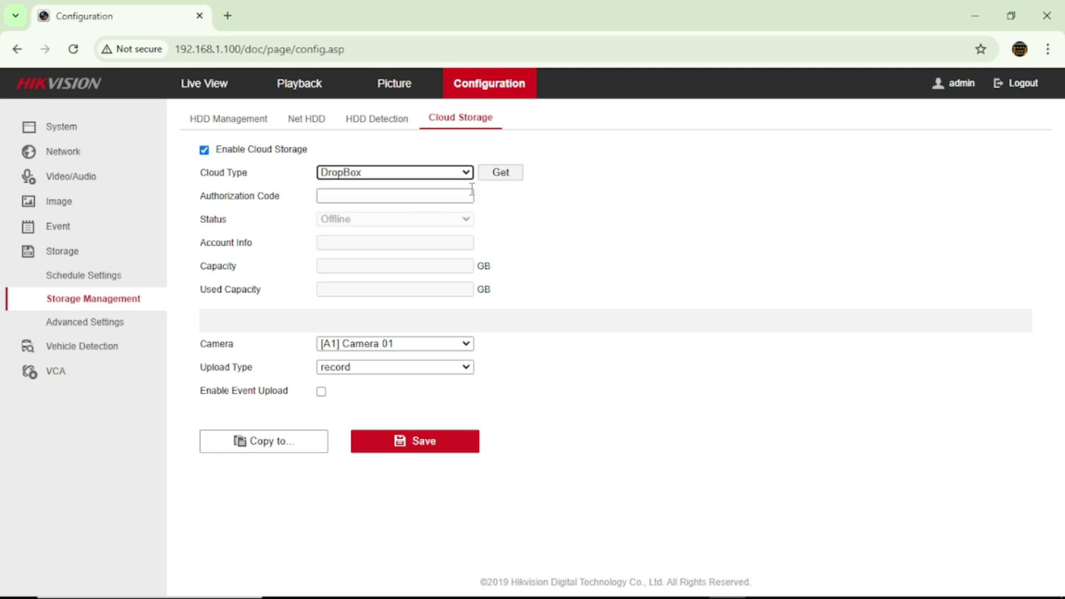
# Request the Dropbox authorization and sign in with the suggested Google account, accepting all cookies
pyautogui.click(507, 178)
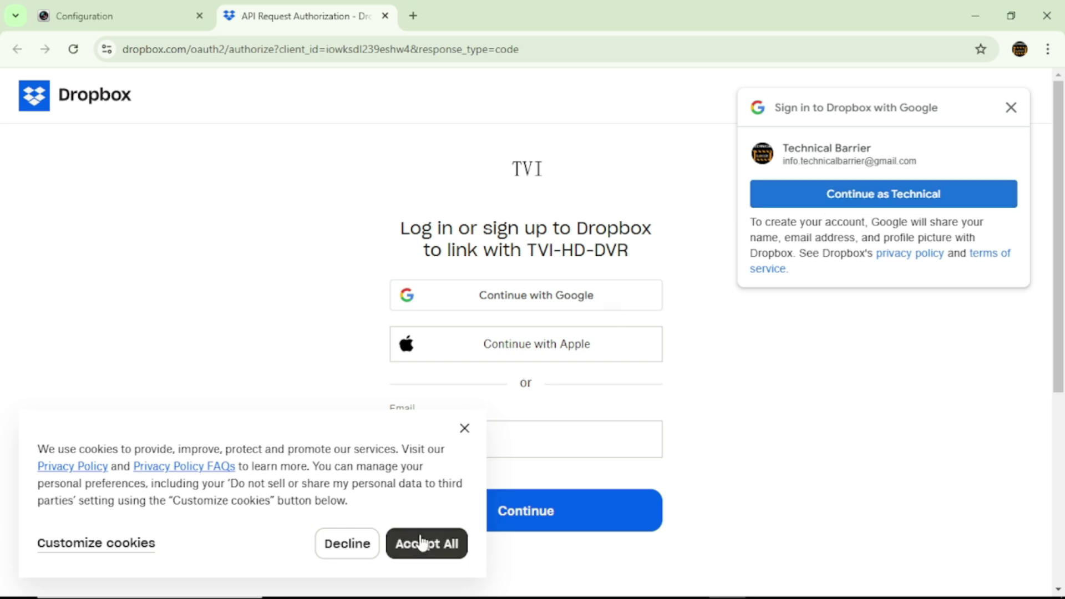
pyautogui.click(411, 551)
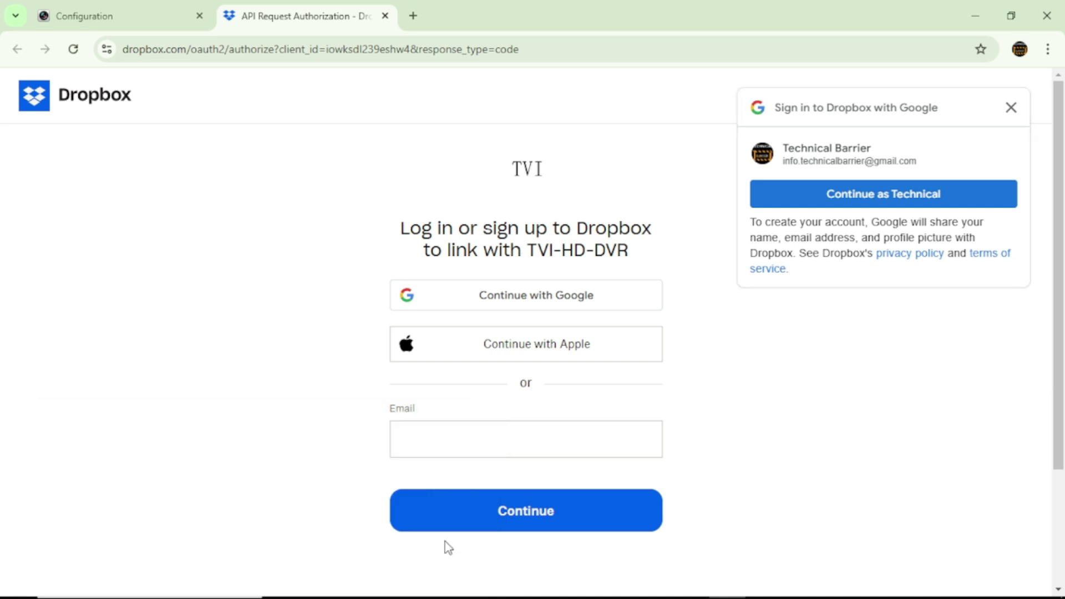
pyautogui.click(847, 201)
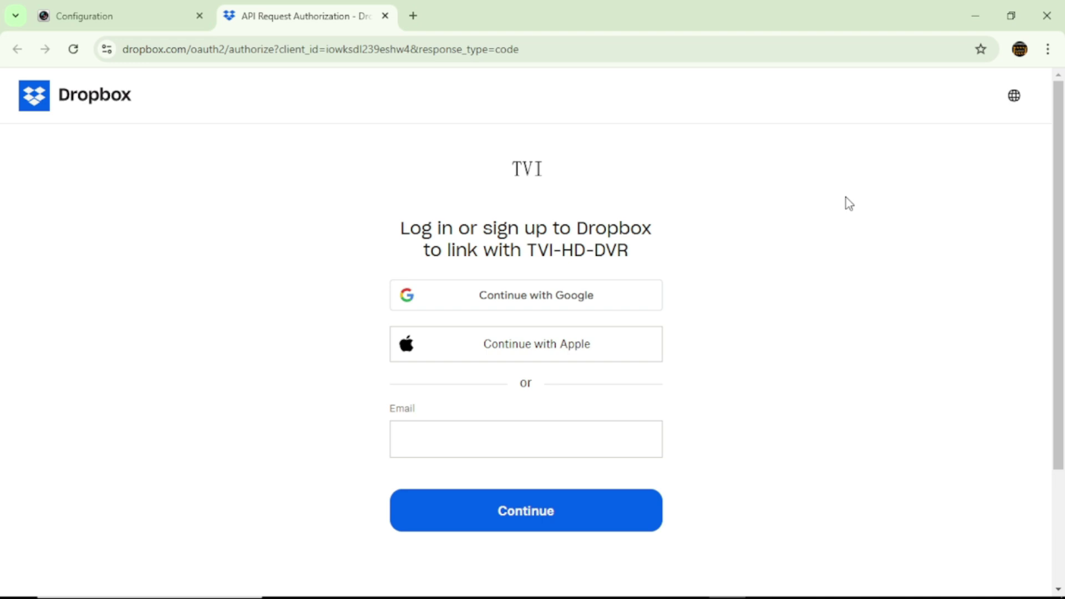
pyautogui.click(877, 242)
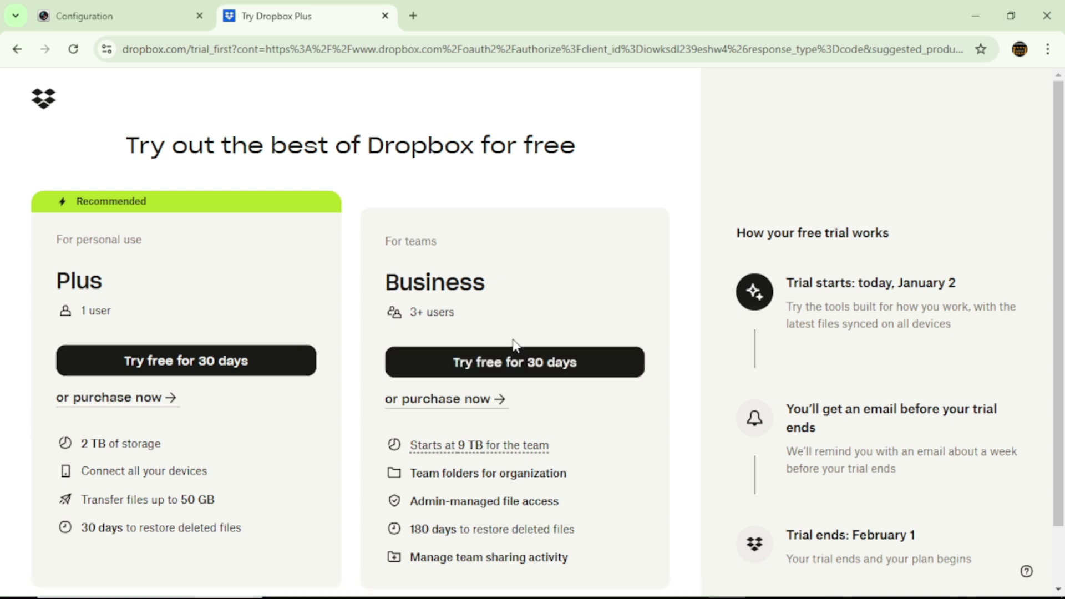
# Keep the 2 GB Dropbox Basic plan and allow TVI-HD-DVR access to the Dropbox files and folders
pyautogui.scroll(-2, 552, 392)
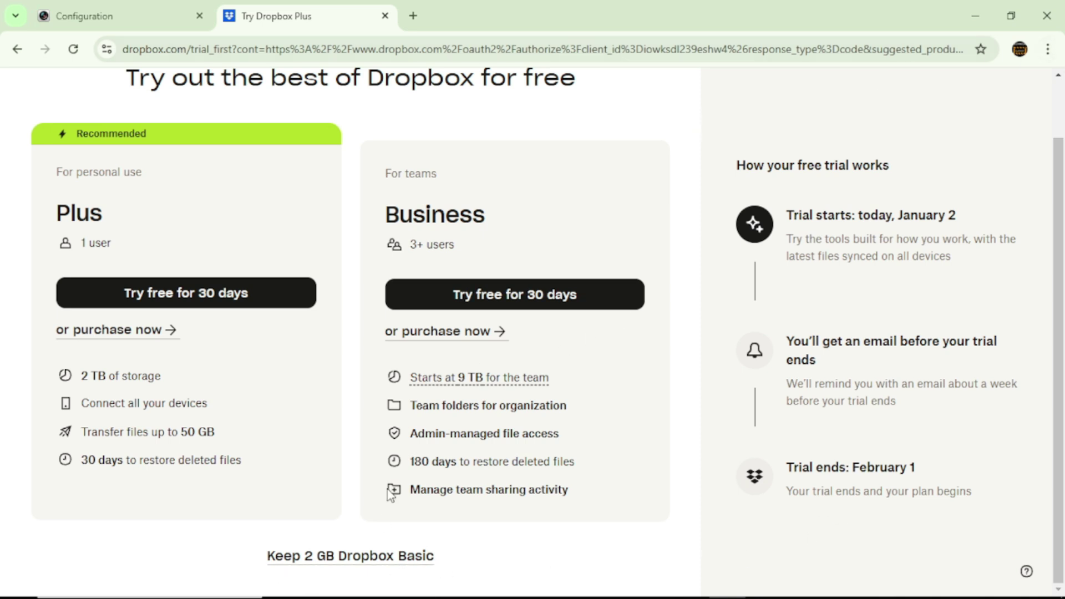
pyautogui.click(391, 563)
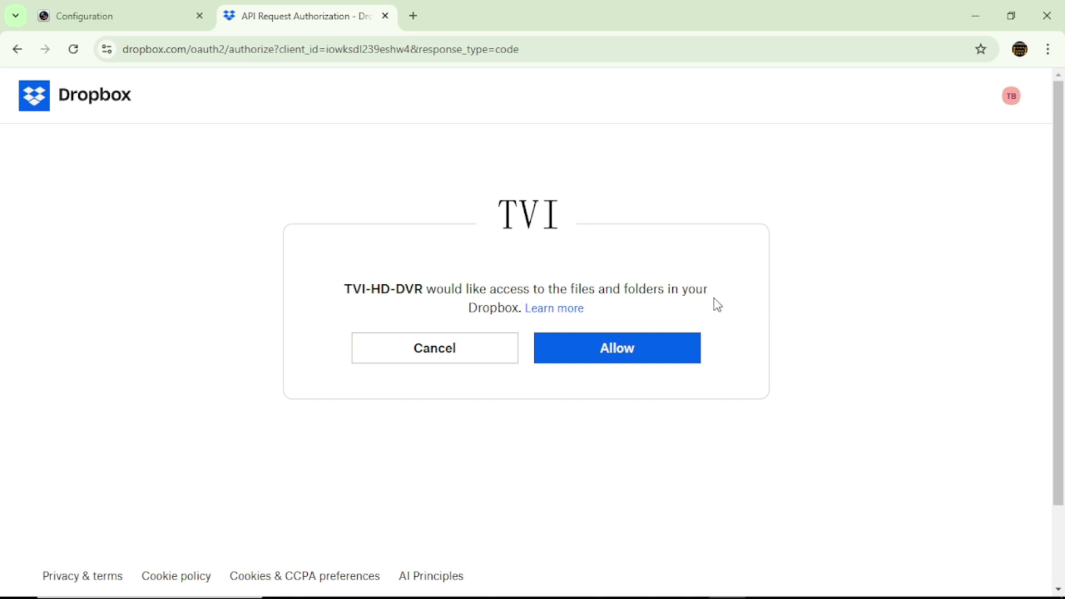
pyautogui.click(646, 359)
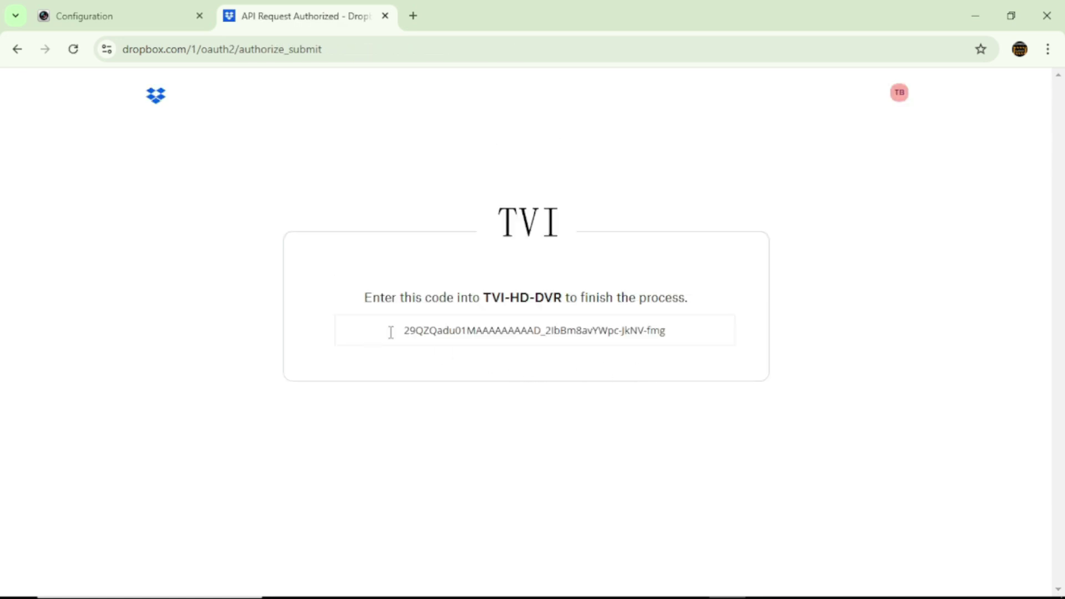
# Copy the authorization code from Dropbox and paste it into the DVR's Authorization Code field
pyautogui.click(413, 330)
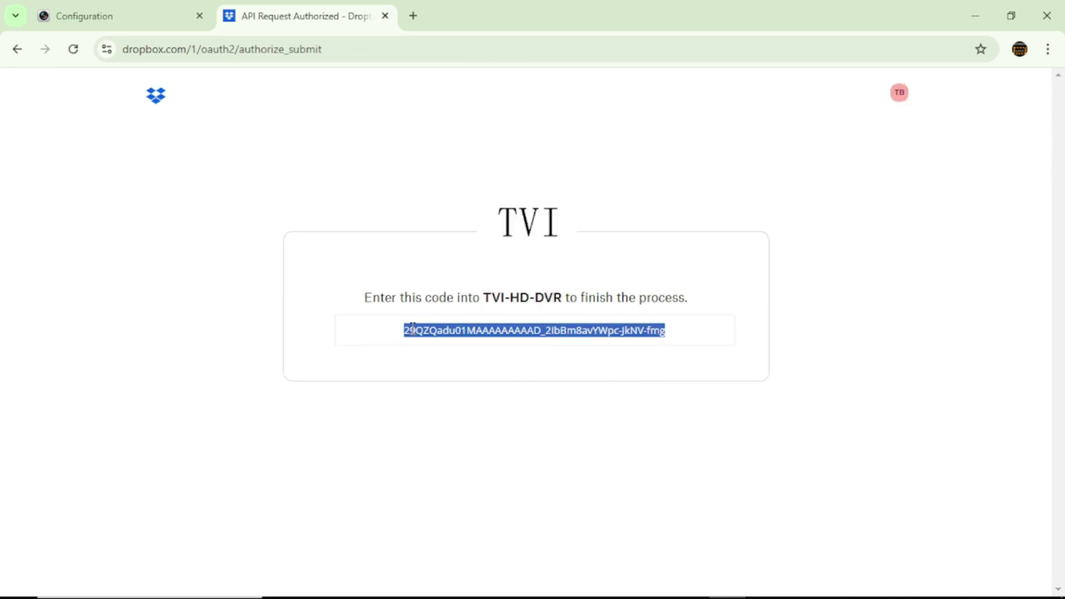
pyautogui.rightClick(465, 332)
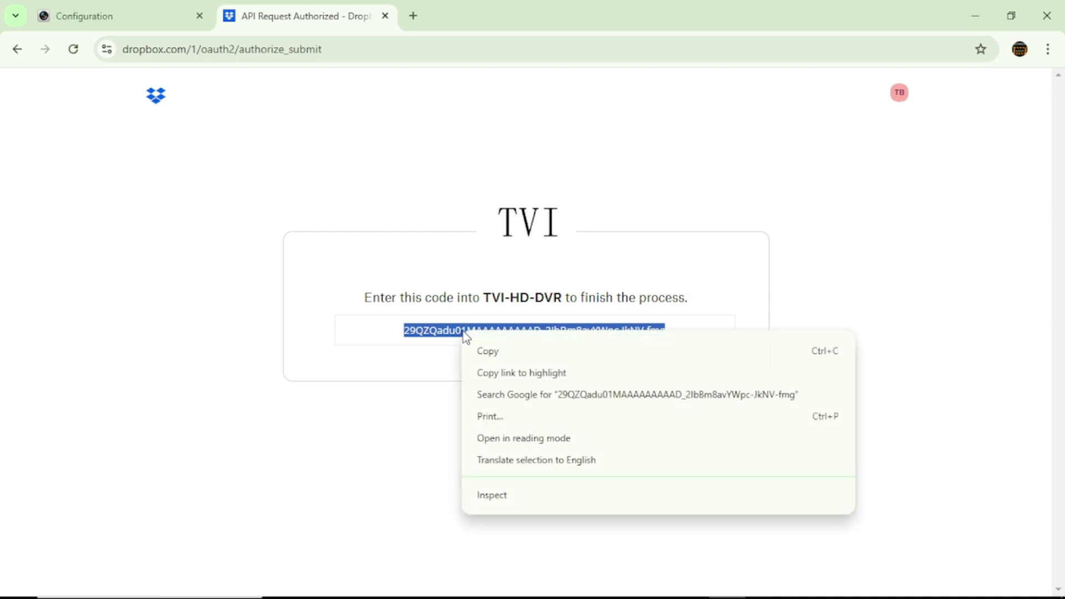
pyautogui.click(507, 351)
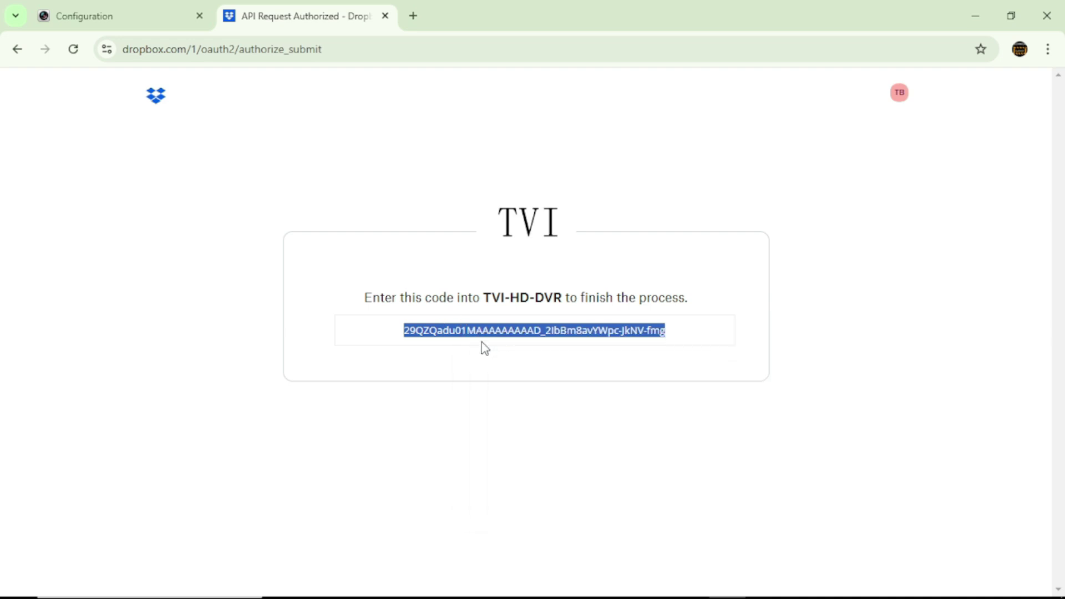
pyautogui.click(138, 16)
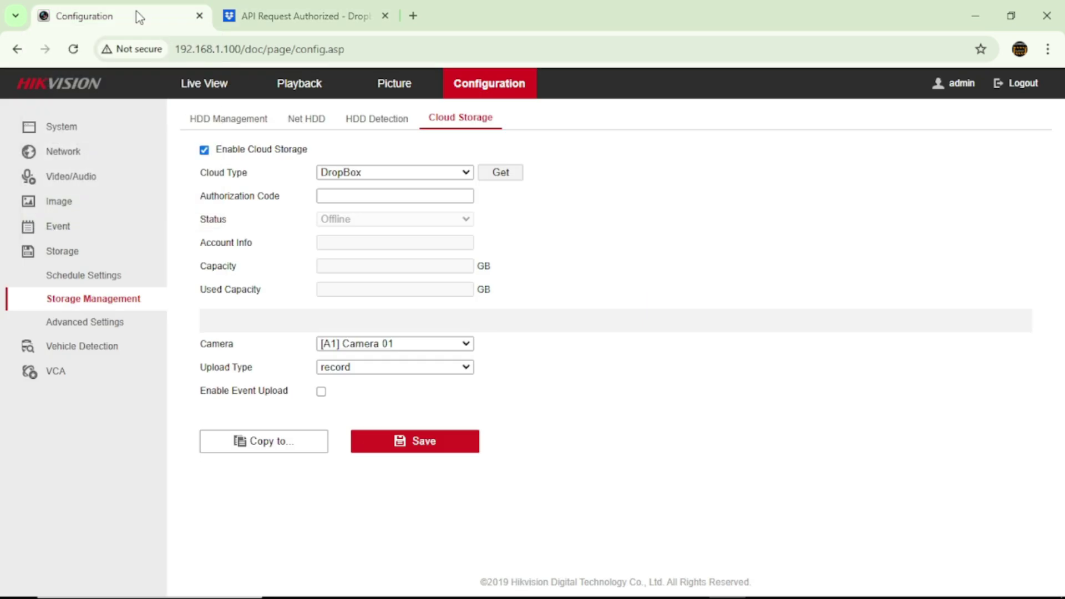
pyautogui.click(347, 195)
pyautogui.rightClick(347, 195)
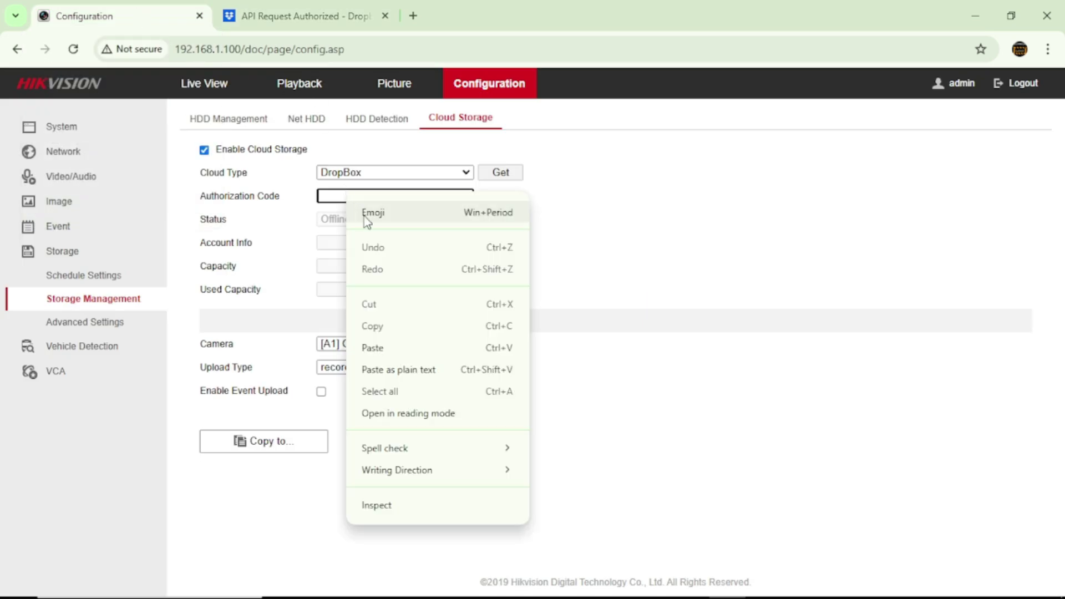
pyautogui.click(405, 348)
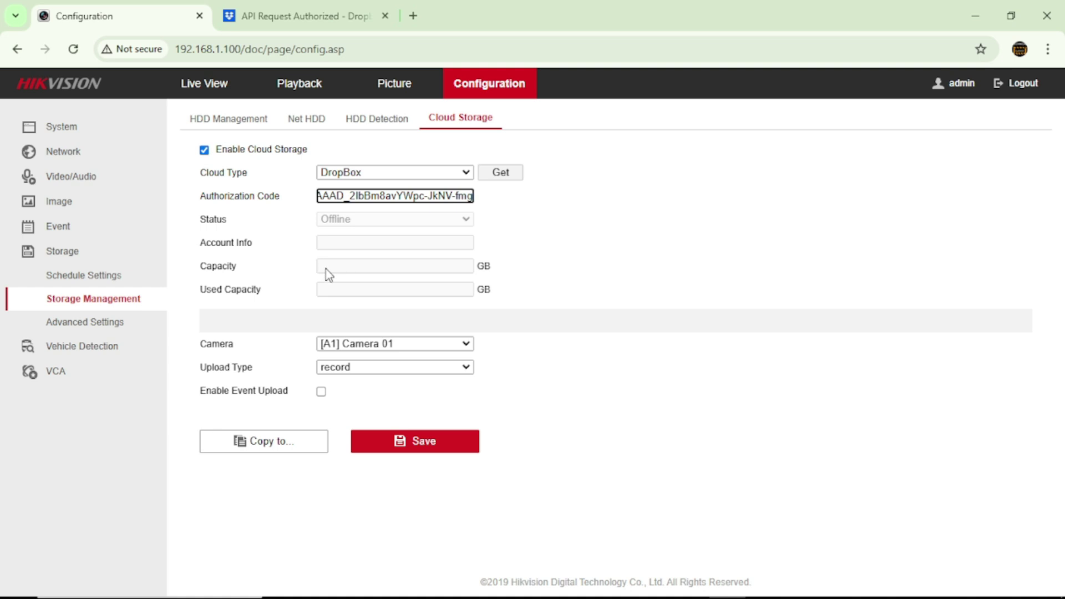
# Select Camera 05 (A5) as the camera for the cloud upload settings
pyautogui.click(365, 345)
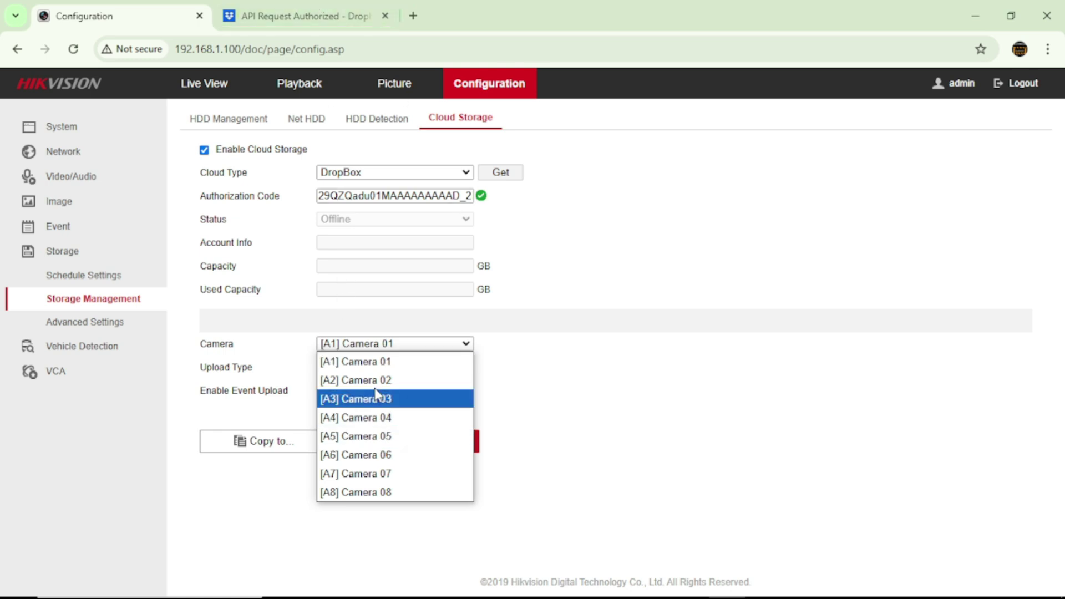
pyautogui.click(578, 307)
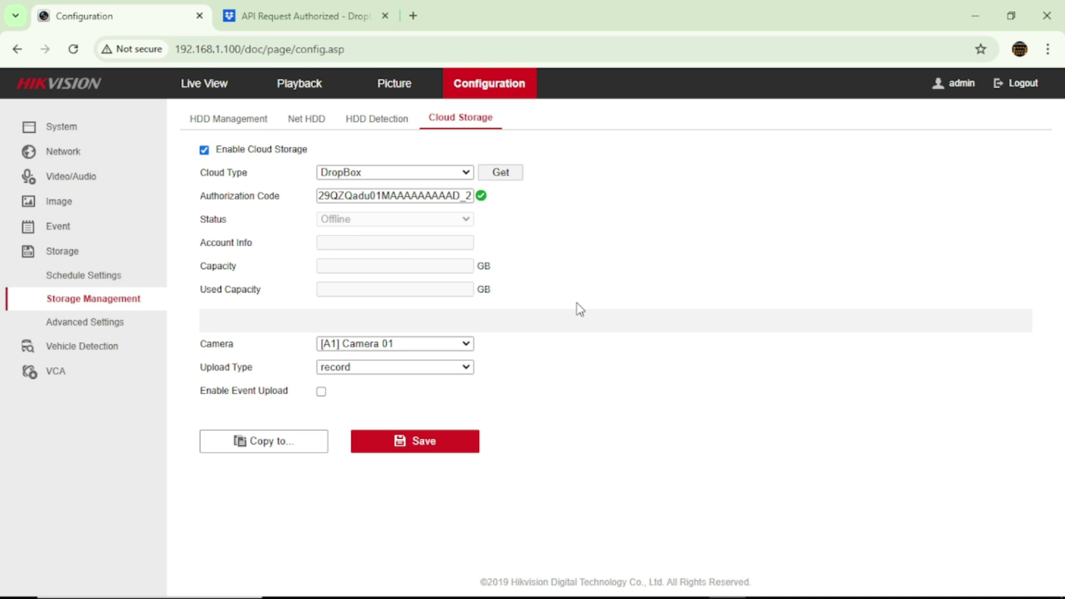
pyautogui.click(449, 344)
pyautogui.click(398, 437)
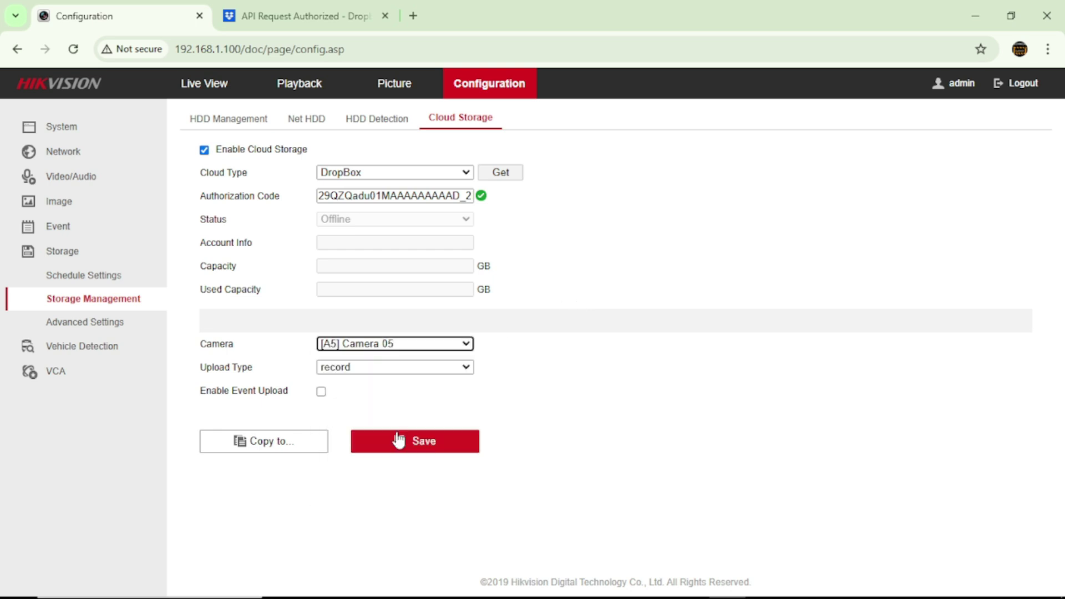
# Copy camera A5's upload settings to A6 and A8, and save the cloud storage settings with event upload enabled
pyautogui.click(287, 450)
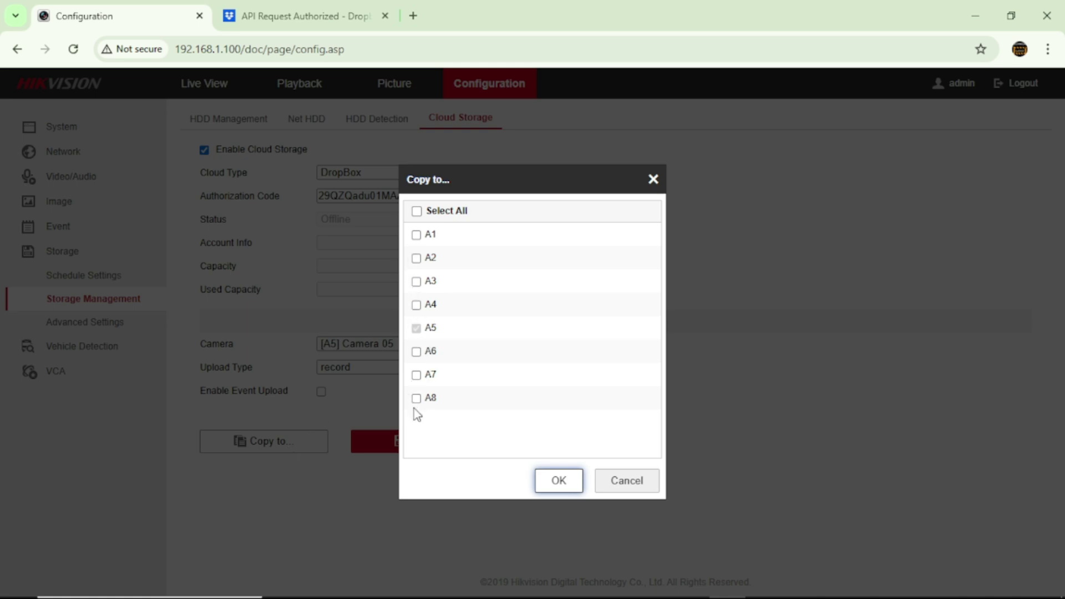
pyautogui.click(416, 351)
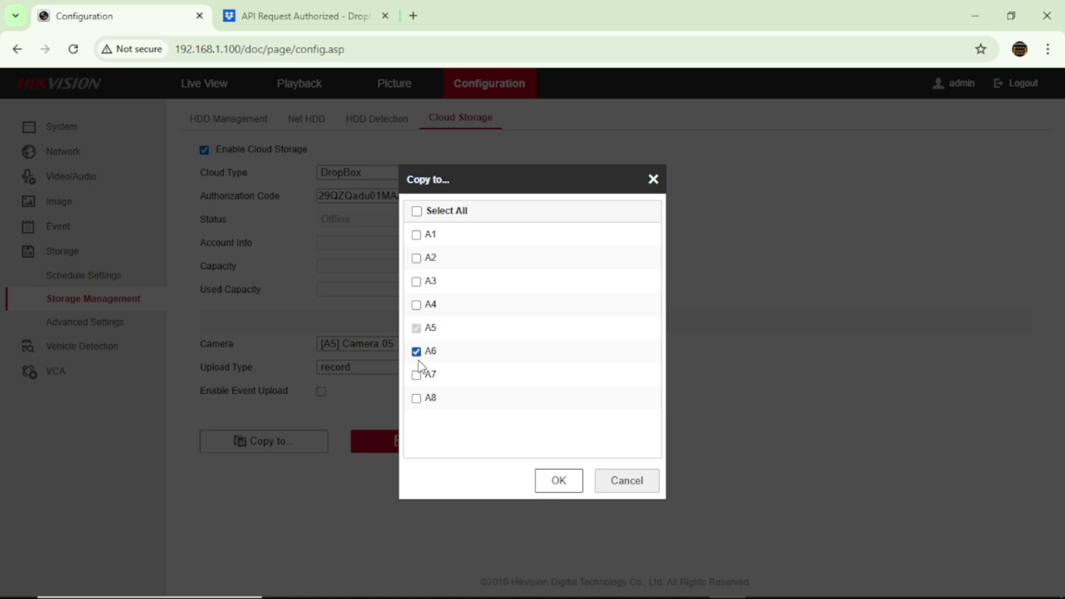
pyautogui.click(416, 400)
pyautogui.click(561, 484)
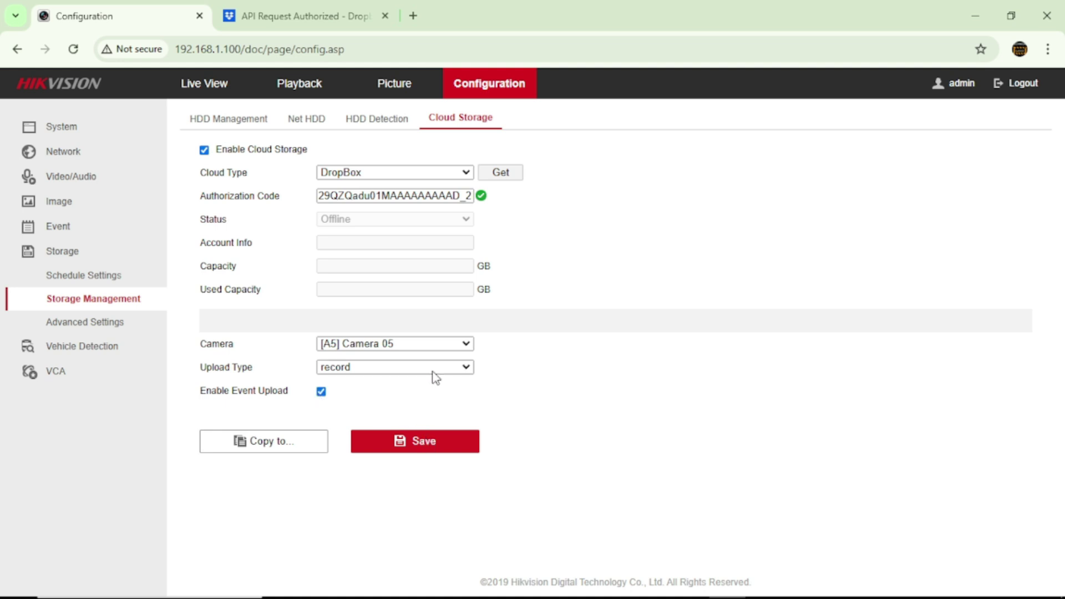
pyautogui.click(442, 454)
# Open the basic event motion settings, enable motion detection for Camera 05, and save
pyautogui.click(94, 228)
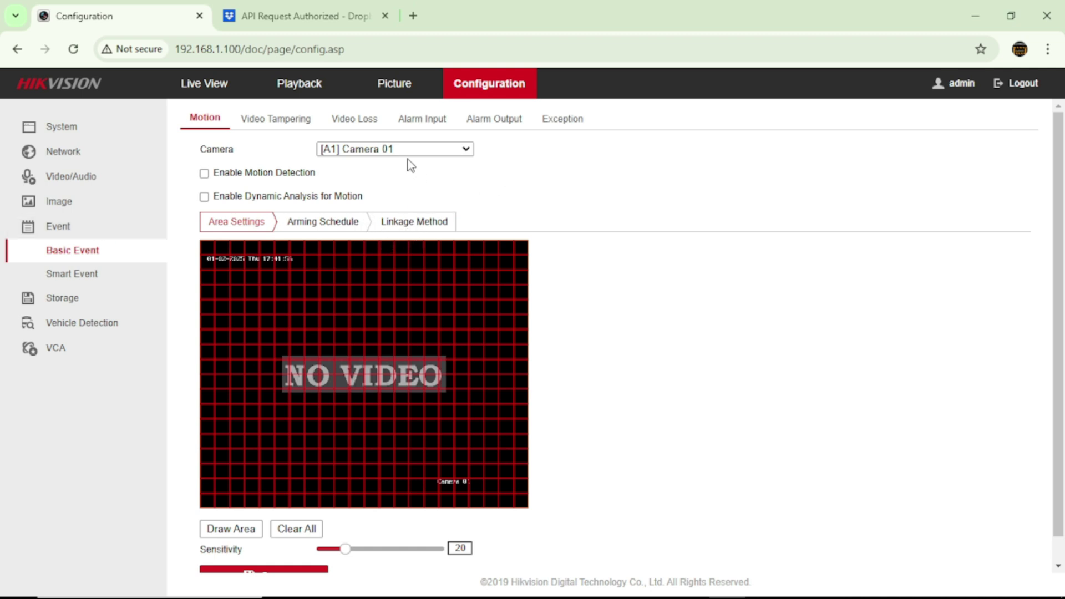
pyautogui.scroll(-1, 411, 166)
pyautogui.scroll(1, 427, 167)
pyautogui.scroll(-1, 450, 294)
pyautogui.scroll(1, 455, 216)
pyautogui.click(421, 149)
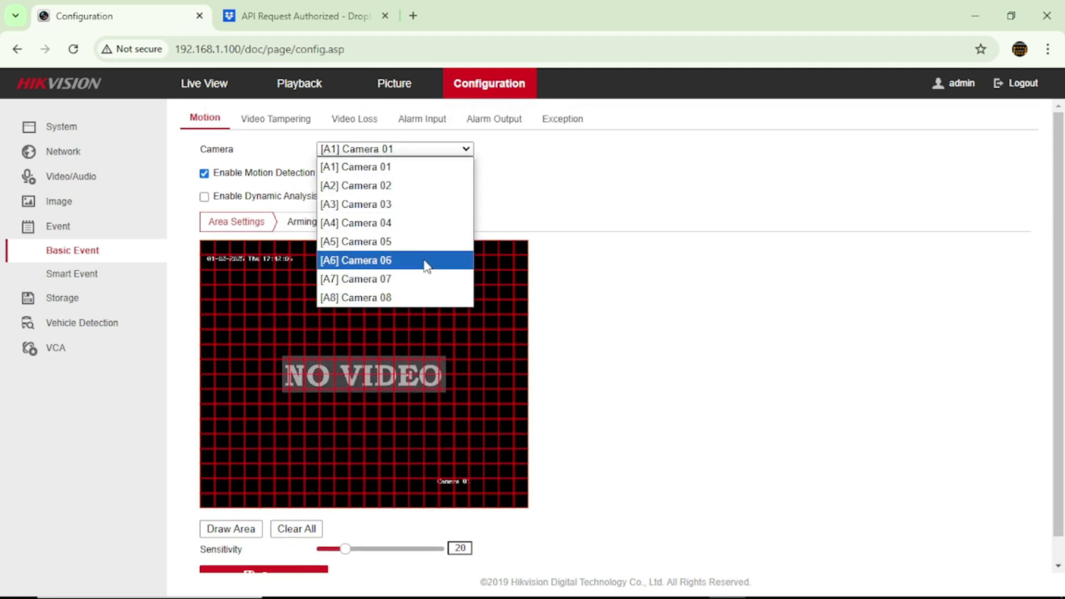
pyautogui.click(422, 242)
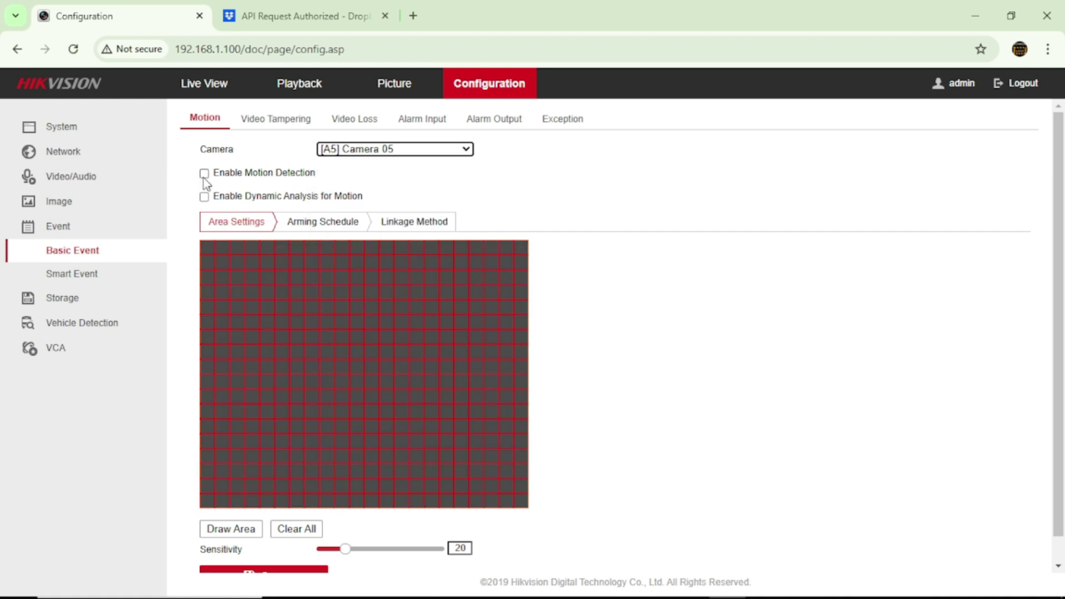
pyautogui.click(204, 173)
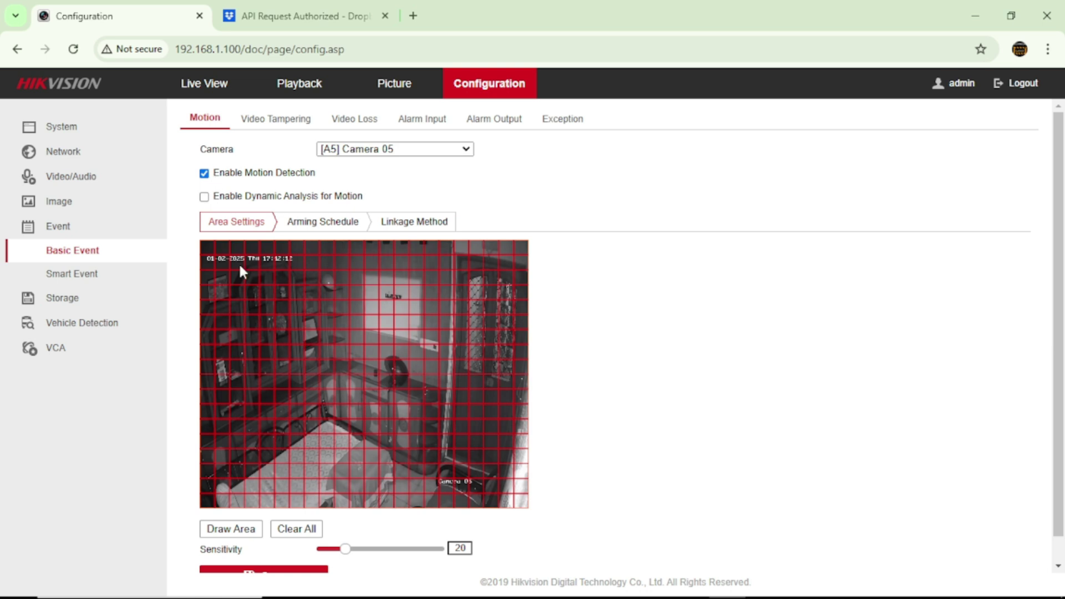
pyautogui.scroll(-1, 384, 451)
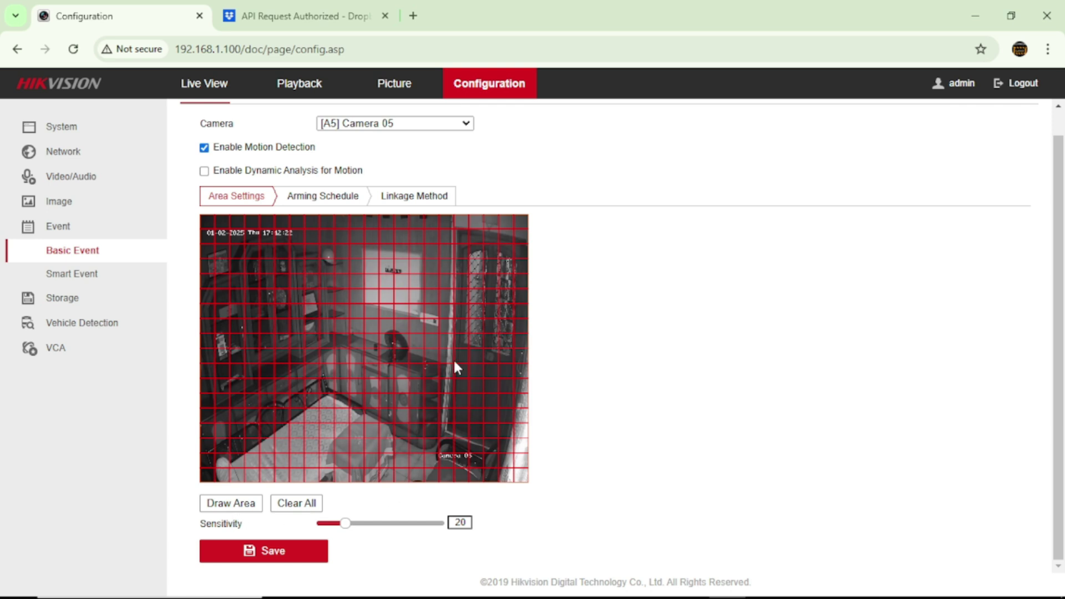
pyautogui.scroll(1, 404, 345)
pyautogui.scroll(-1, 404, 347)
pyautogui.click(304, 555)
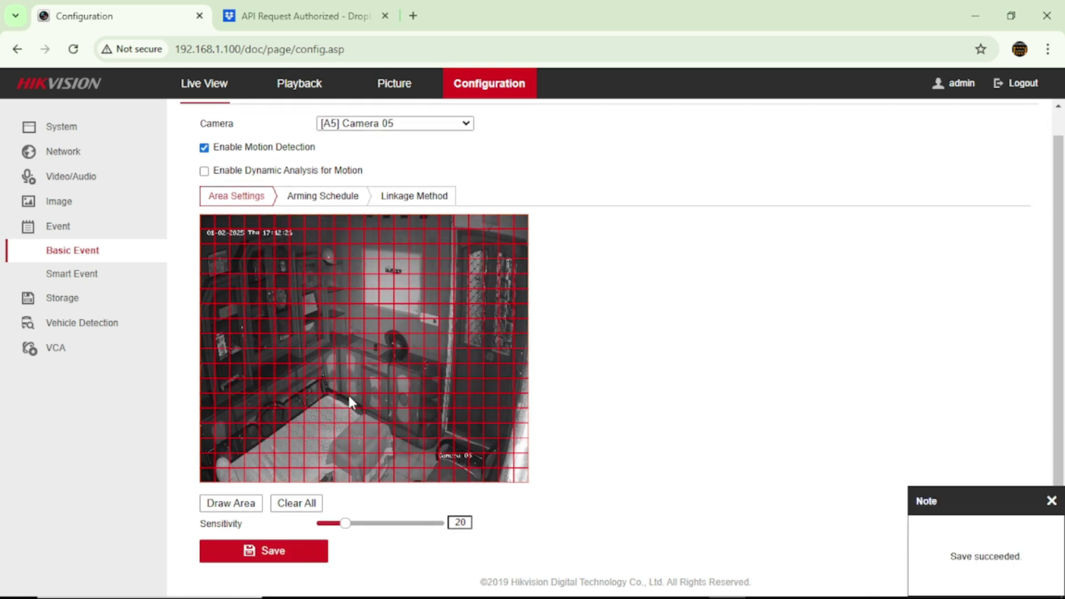
# Enable motion detection for Camera 06 and save the setting
pyautogui.scroll(1, 371, 384)
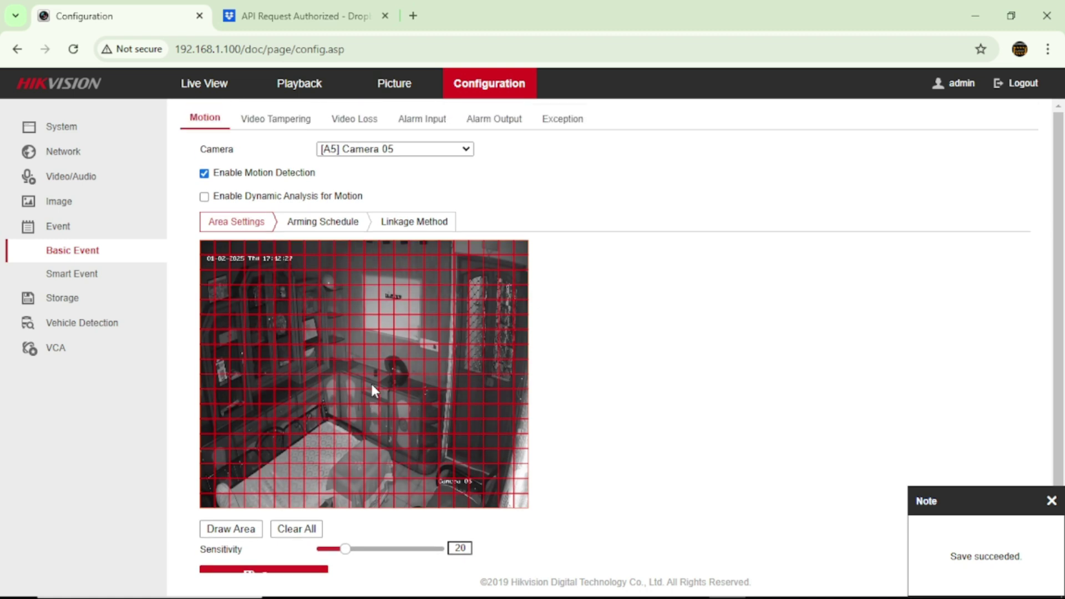
pyautogui.click(420, 147)
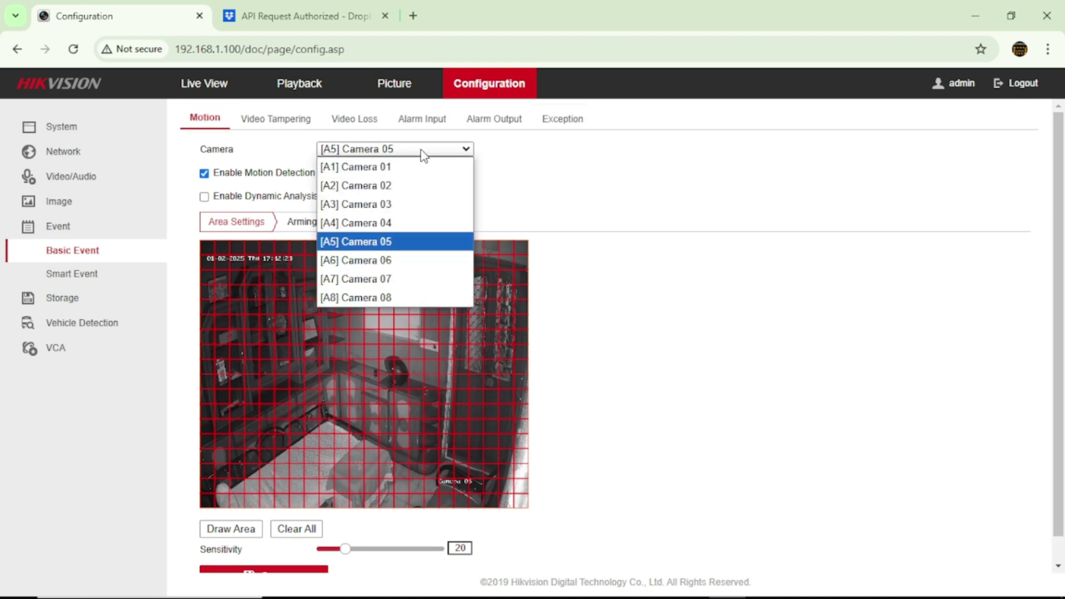
pyautogui.click(414, 264)
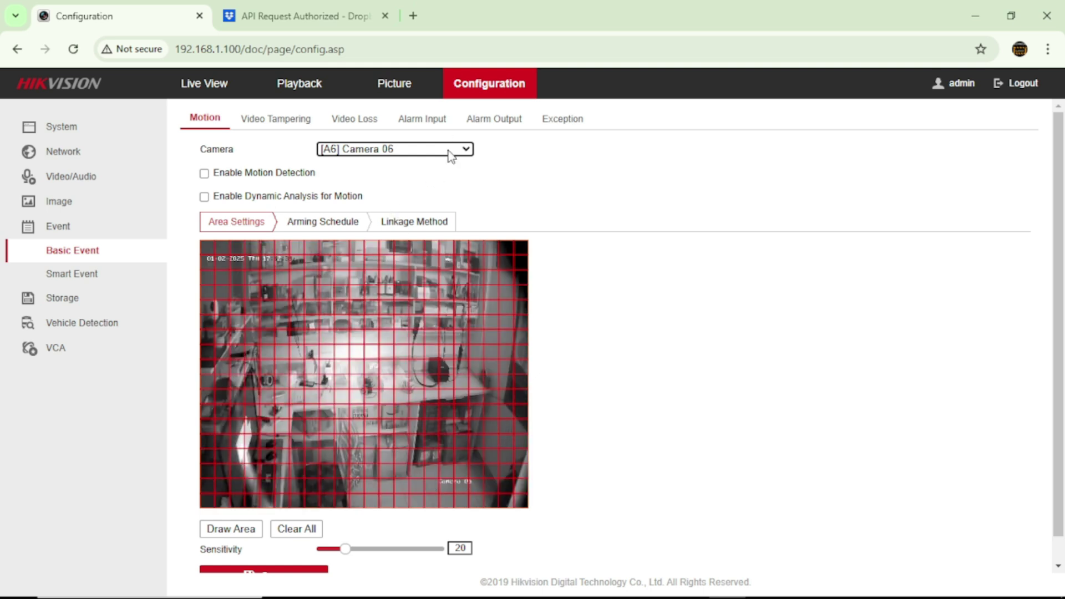
pyautogui.click(454, 151)
pyautogui.click(421, 241)
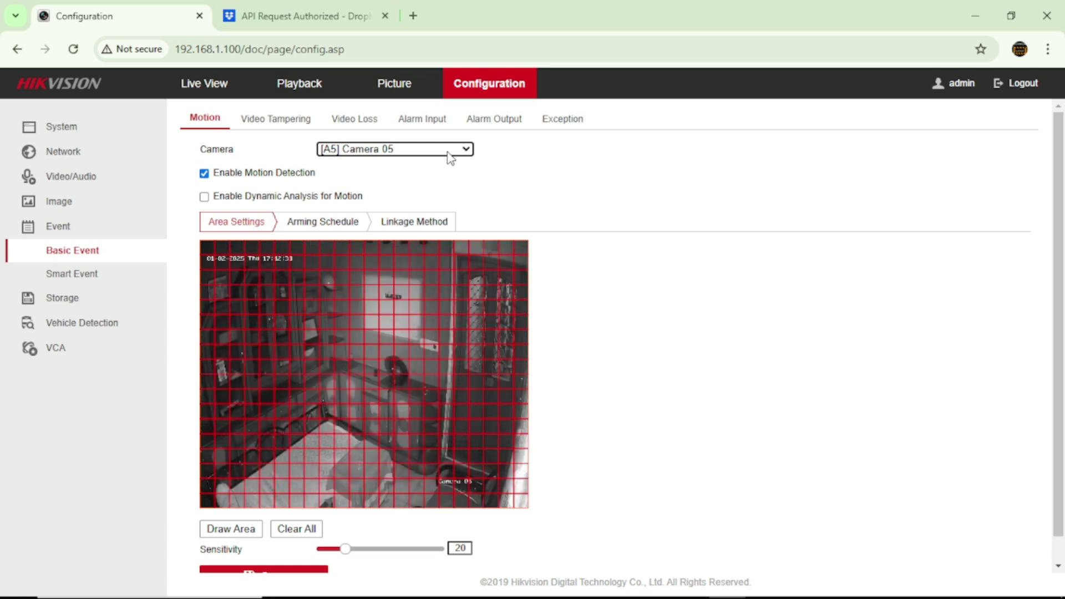
pyautogui.click(448, 152)
pyautogui.click(430, 265)
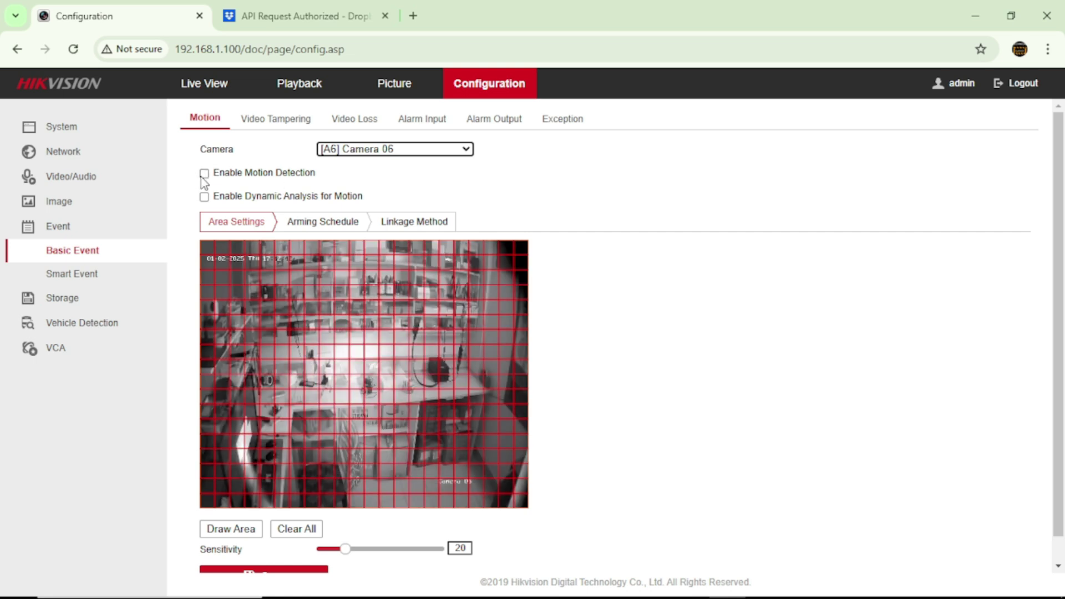
pyautogui.click(204, 173)
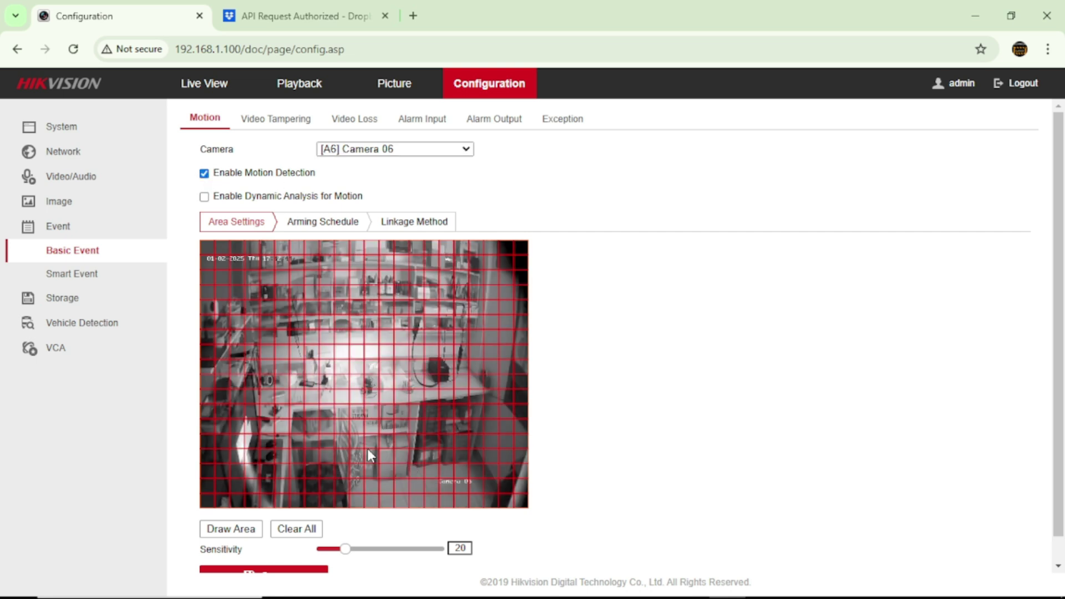
pyautogui.scroll(-1, 368, 448)
pyautogui.click(307, 552)
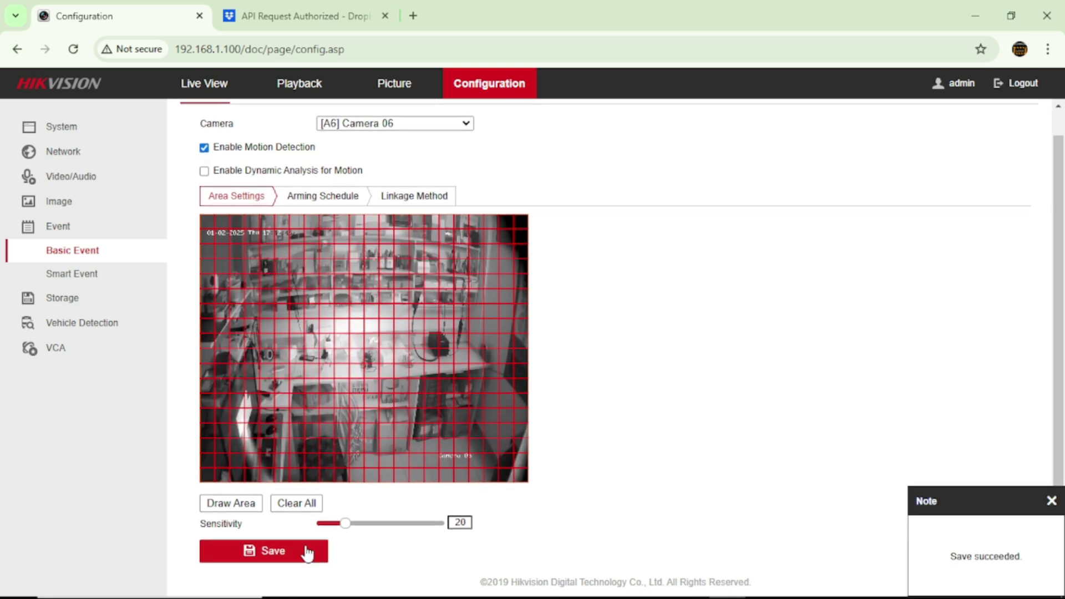
# Enable motion detection for Camera 08 and save the setting
pyautogui.click(400, 129)
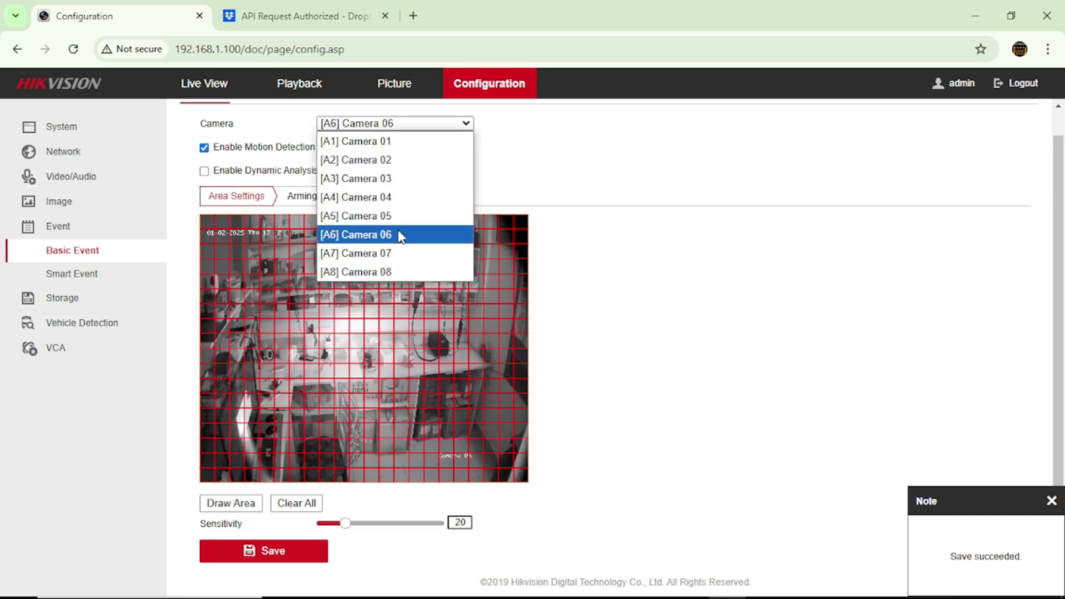
pyautogui.click(398, 274)
pyautogui.click(205, 148)
pyautogui.click(247, 551)
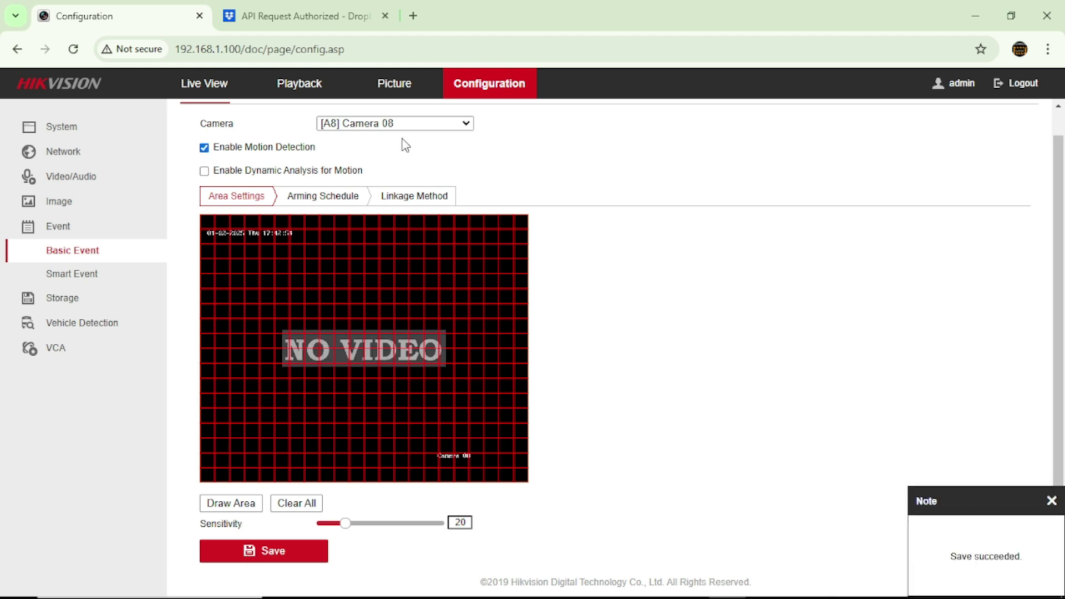
# Set Camera 08's motion linkage to upload pictures to the cloud and trigger recording on A5, A6 and A8, and save
pyautogui.scroll(1, 404, 269)
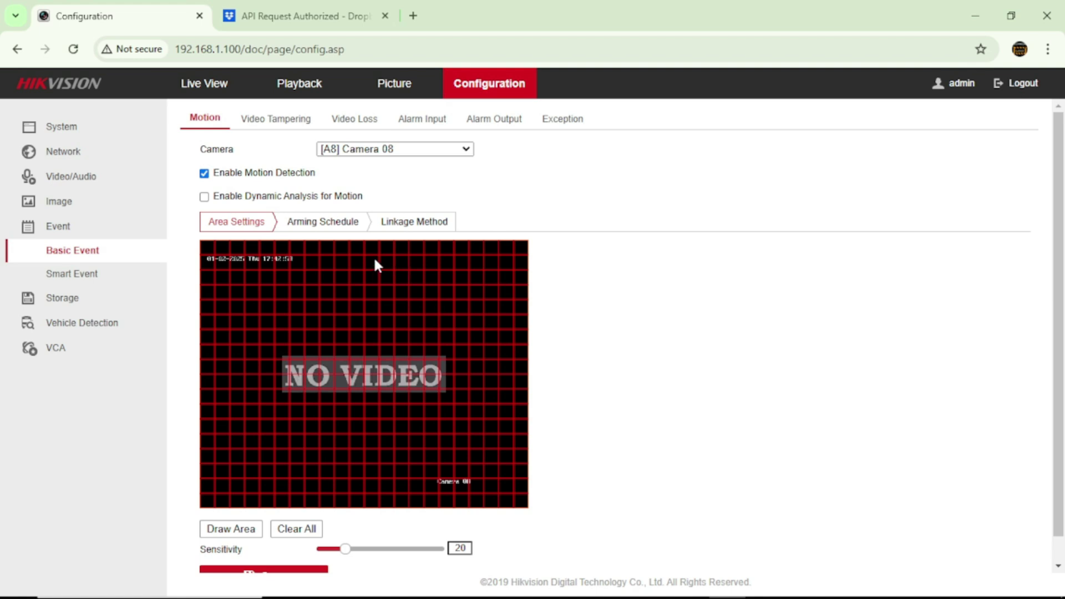
pyautogui.click(443, 225)
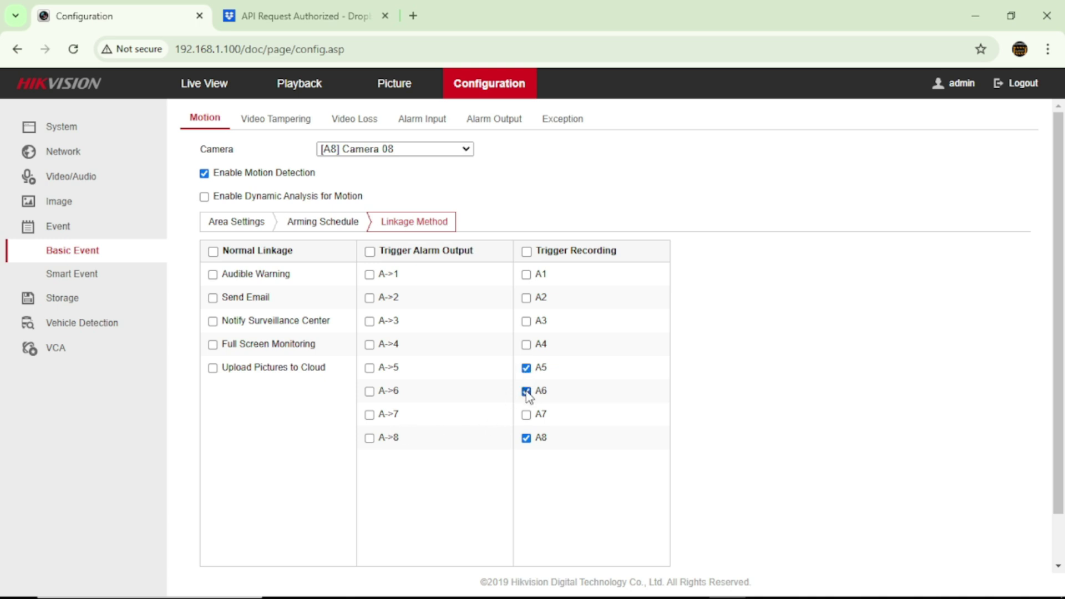
pyautogui.click(213, 369)
pyautogui.scroll(-1, 392, 367)
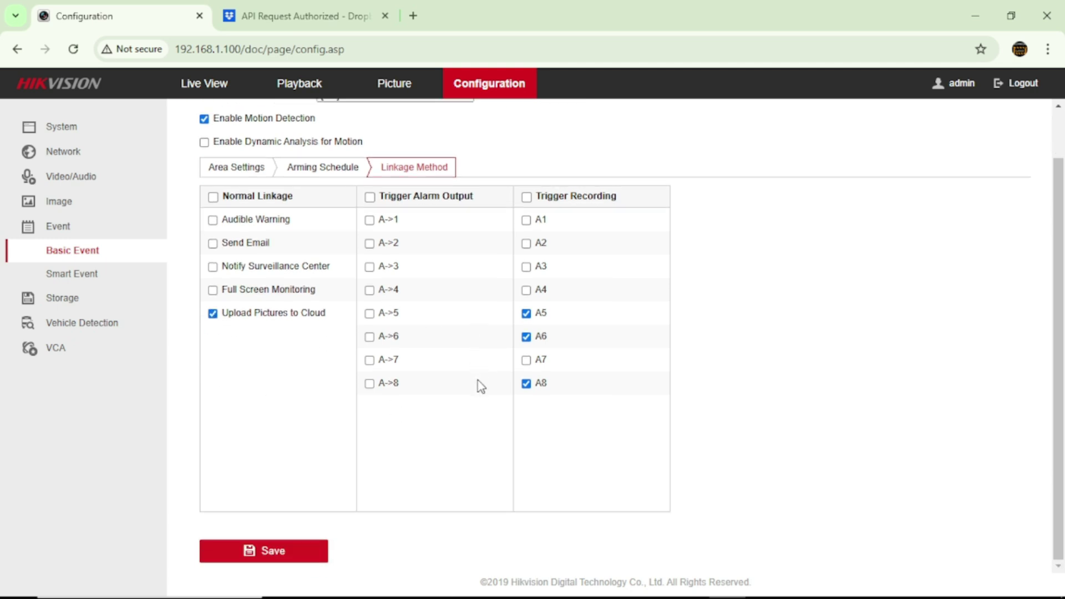
pyautogui.click(294, 558)
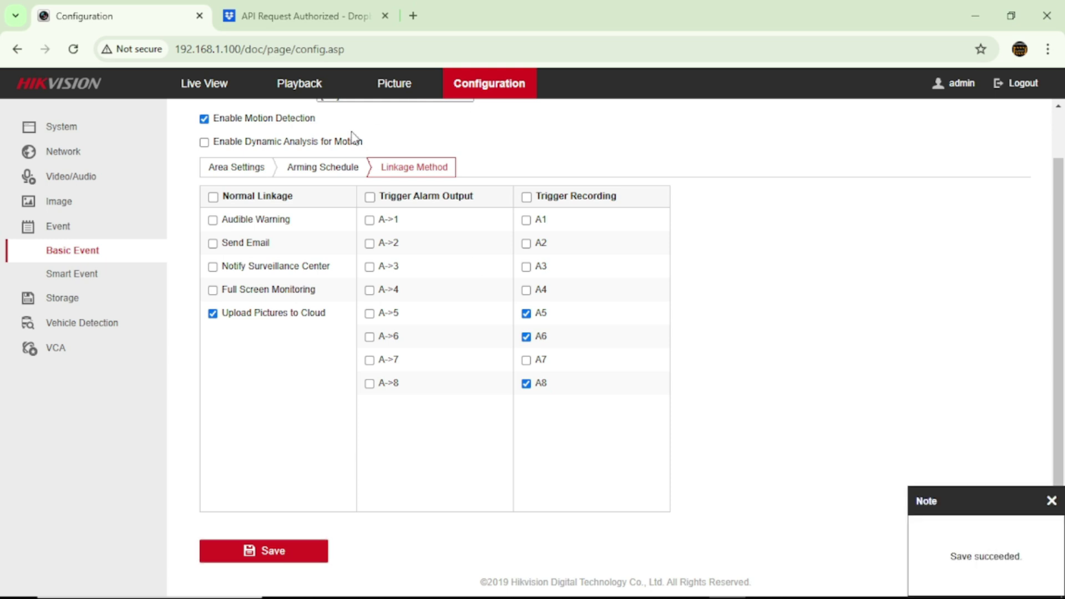
# Open the storage record schedule, set Camera 06's Thursday recording to Event for the full day, and save
pyautogui.scroll(1, 344, 175)
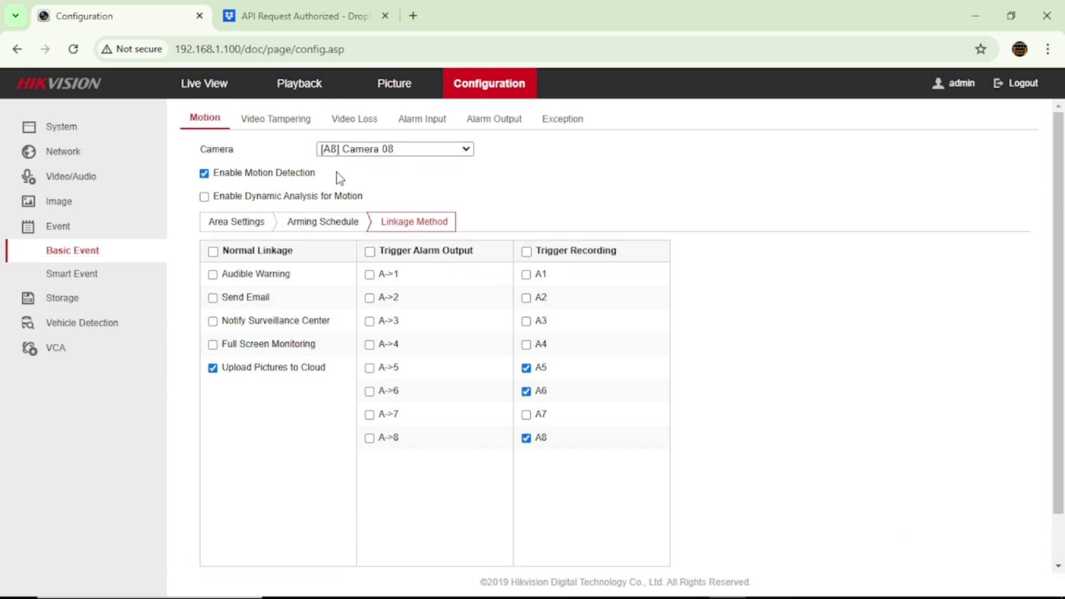
pyautogui.click(117, 298)
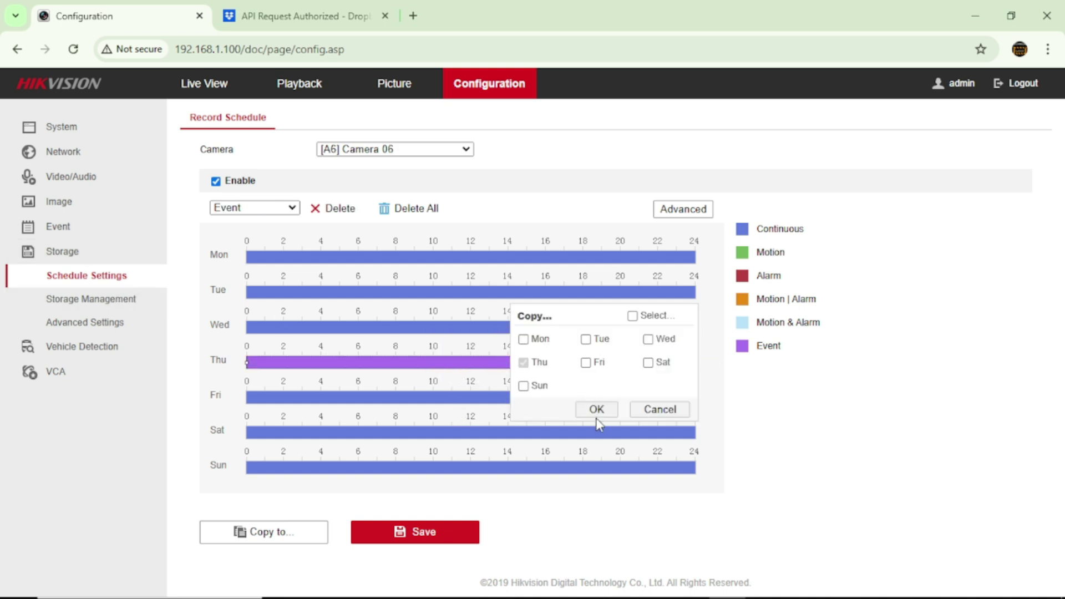
pyautogui.click(597, 409)
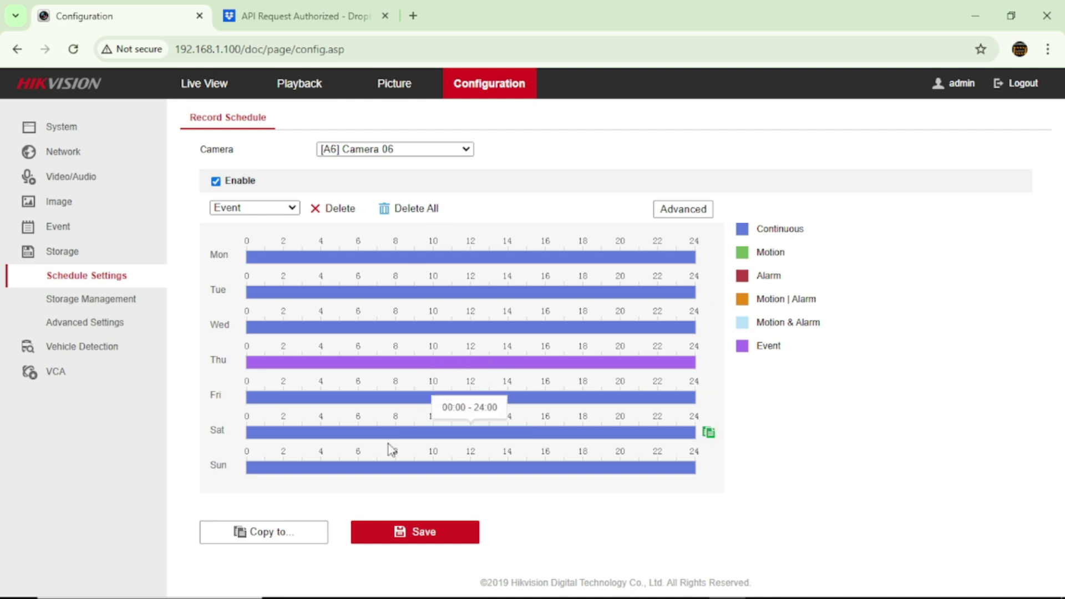
pyautogui.click(399, 530)
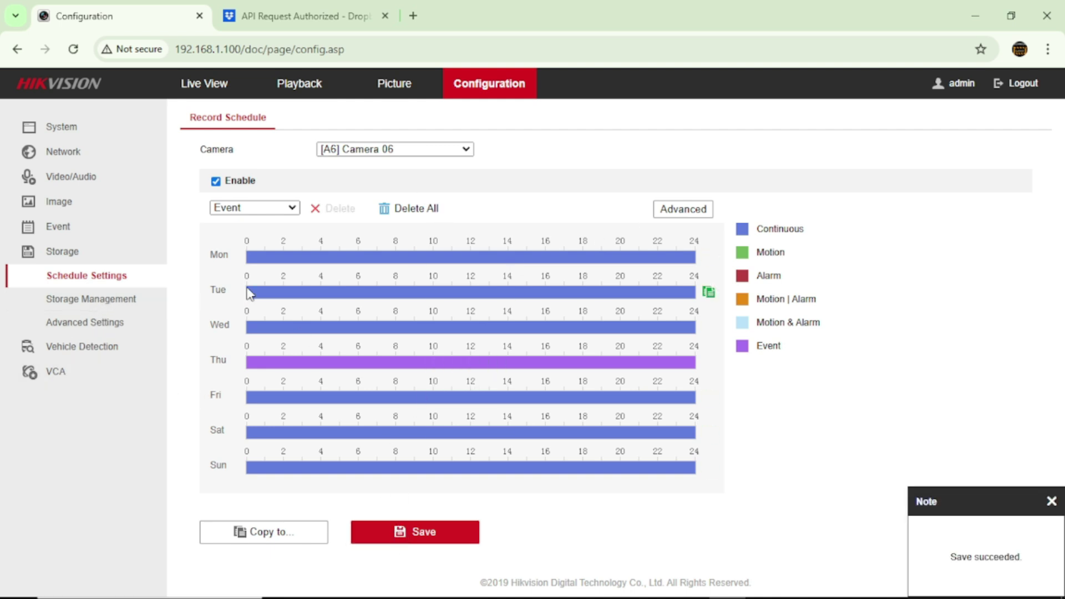
# Change Camera 06's Friday 00:00–24:00 recording period to Event
pyautogui.click(361, 399)
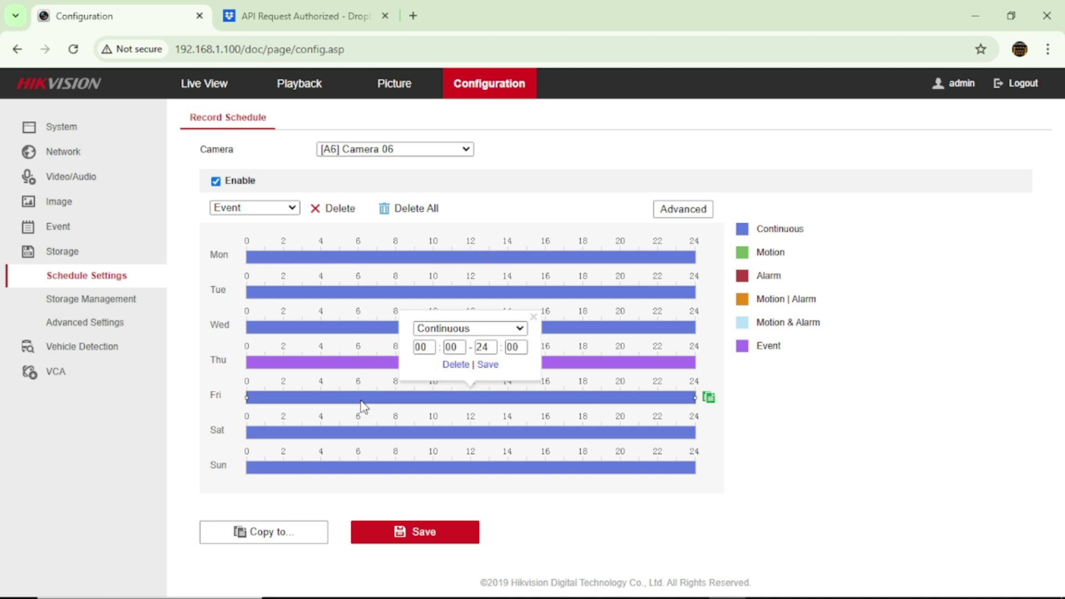
pyautogui.click(501, 329)
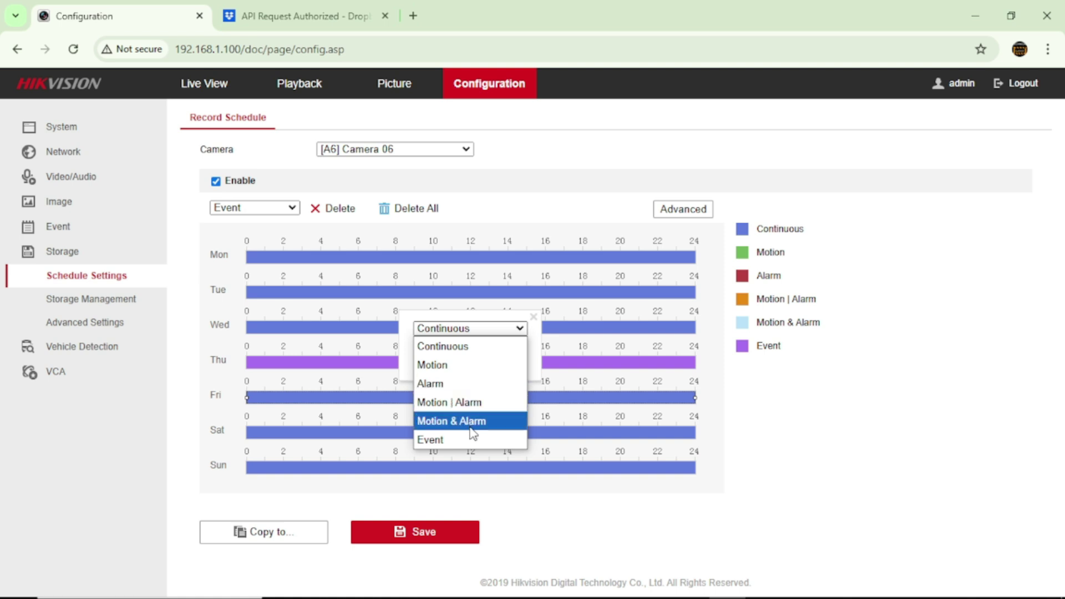
pyautogui.click(470, 439)
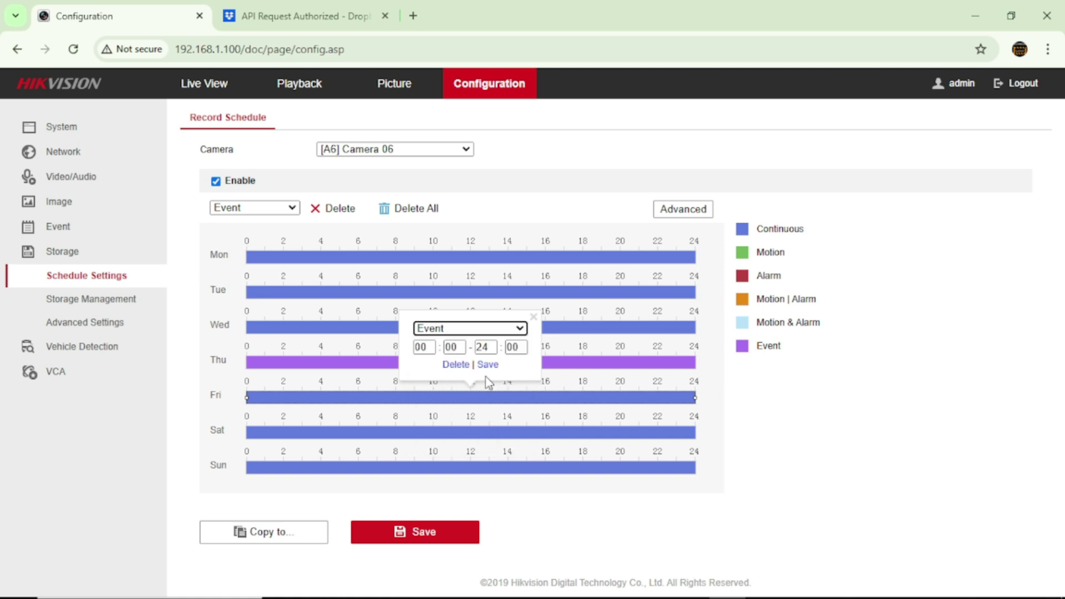
pyautogui.click(489, 364)
# Change Camera 06's Saturday and Sunday 00:00–24:00 recording periods to Event
pyautogui.click(467, 432)
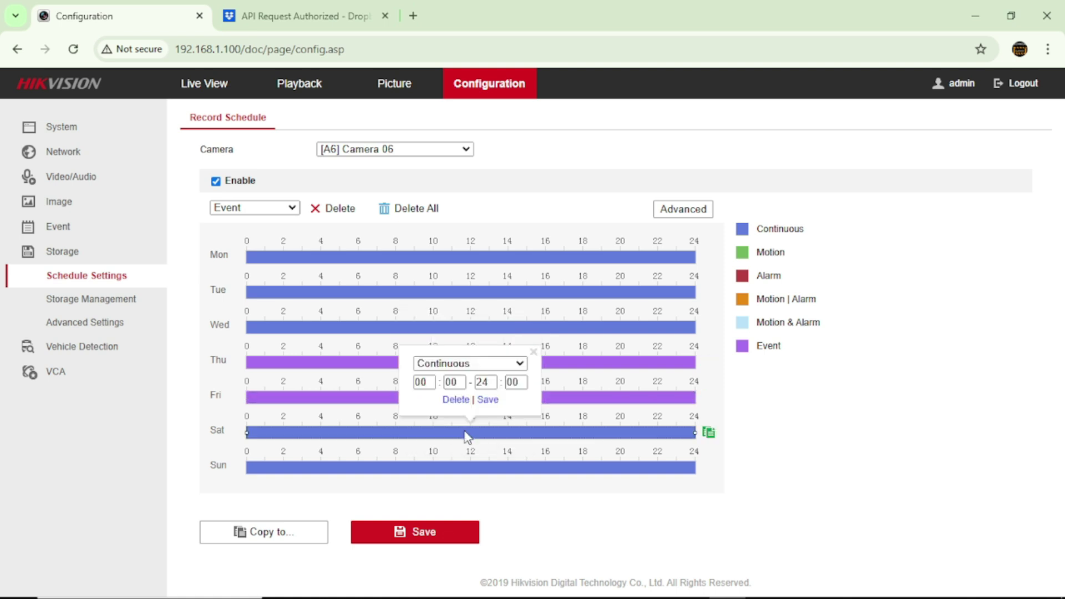
pyautogui.click(493, 364)
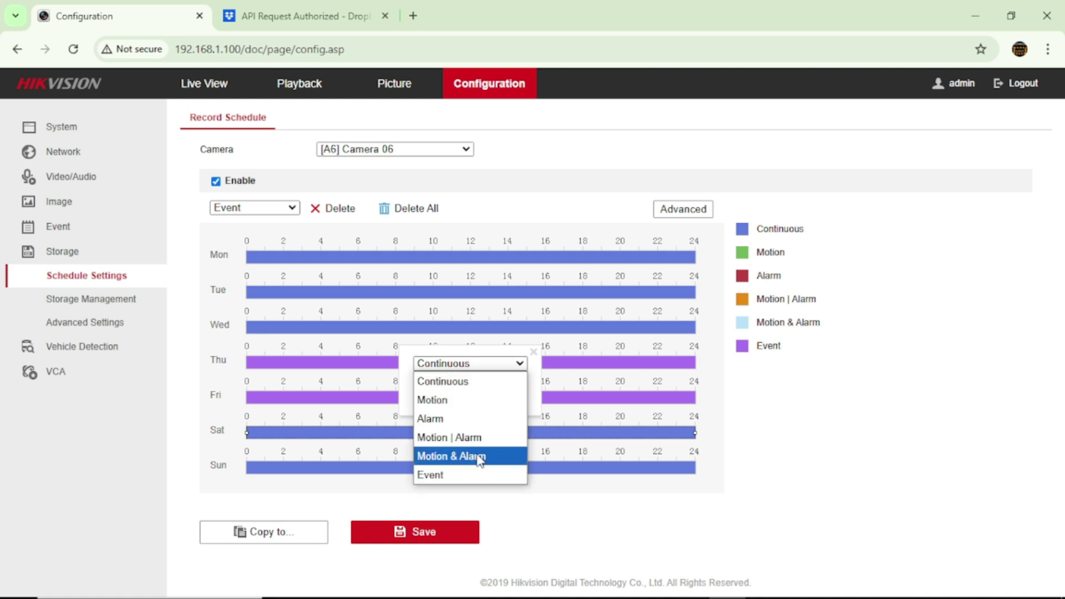
pyautogui.click(479, 475)
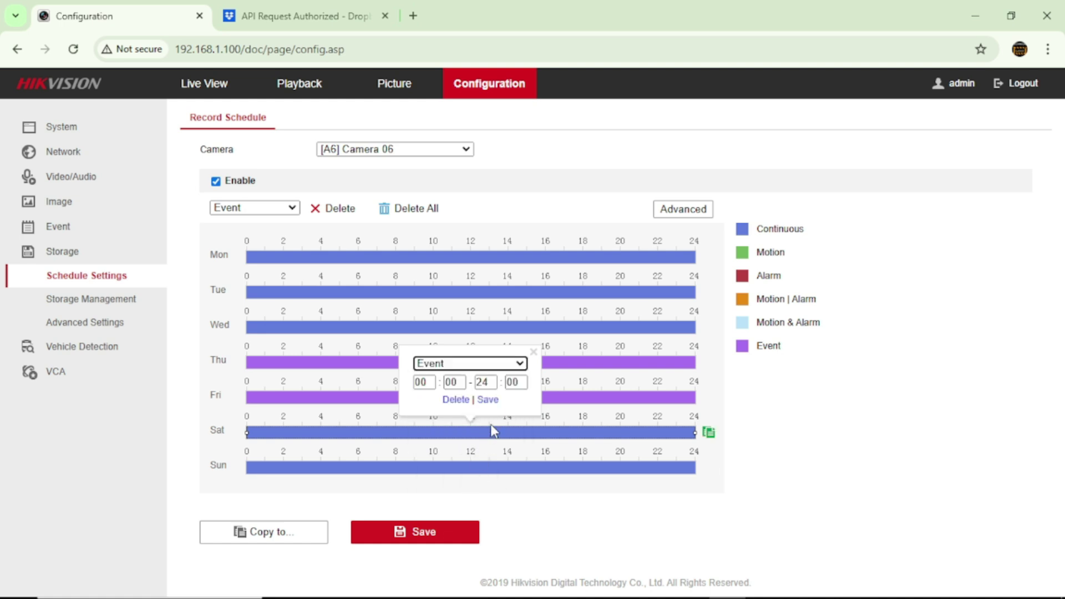
pyautogui.click(490, 402)
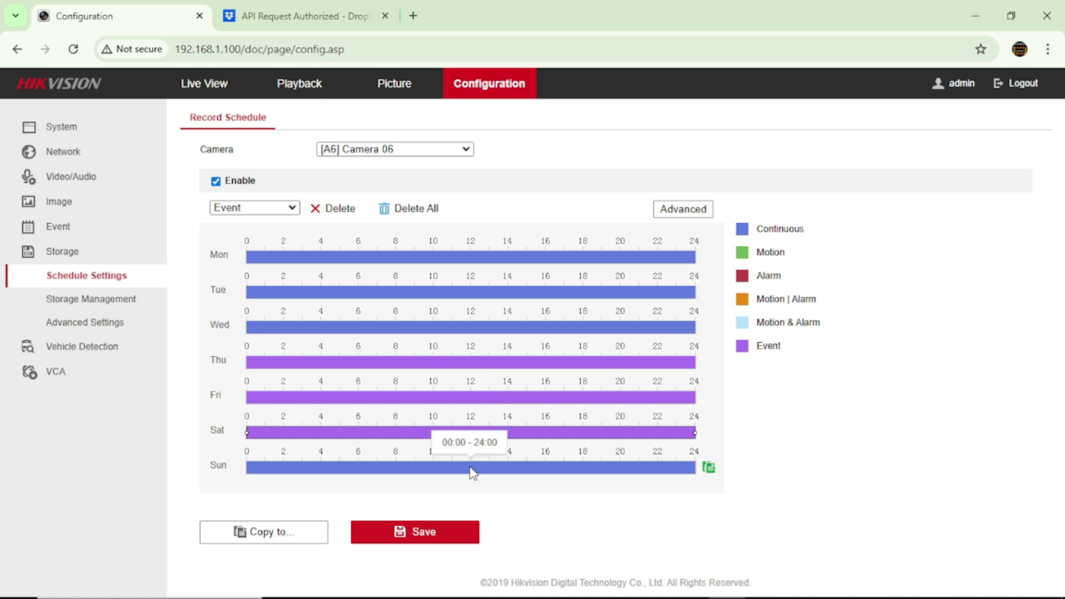
pyautogui.click(472, 473)
pyautogui.click(499, 398)
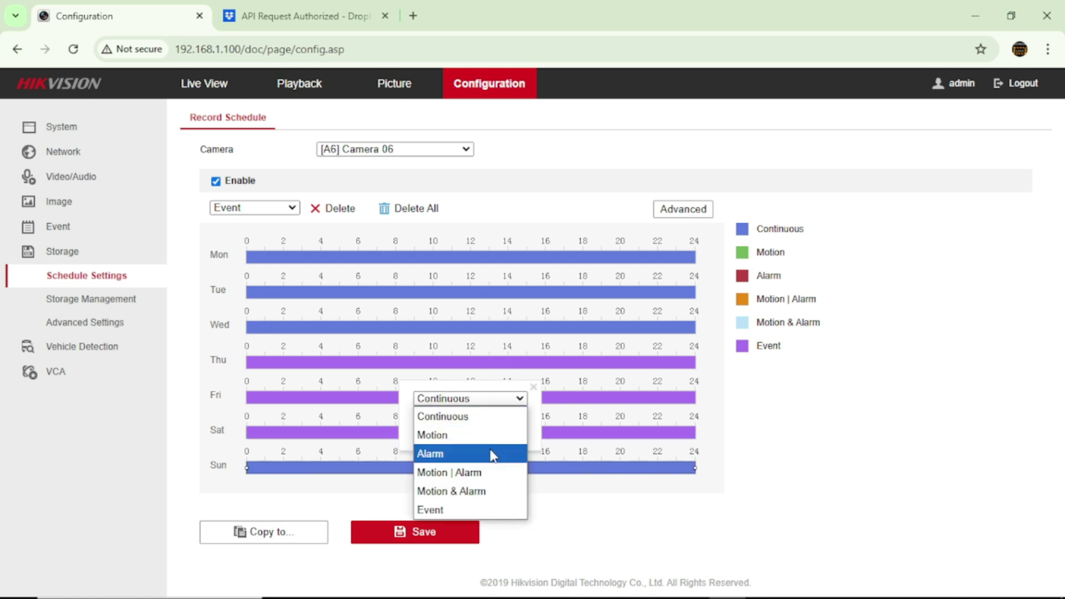
pyautogui.click(471, 509)
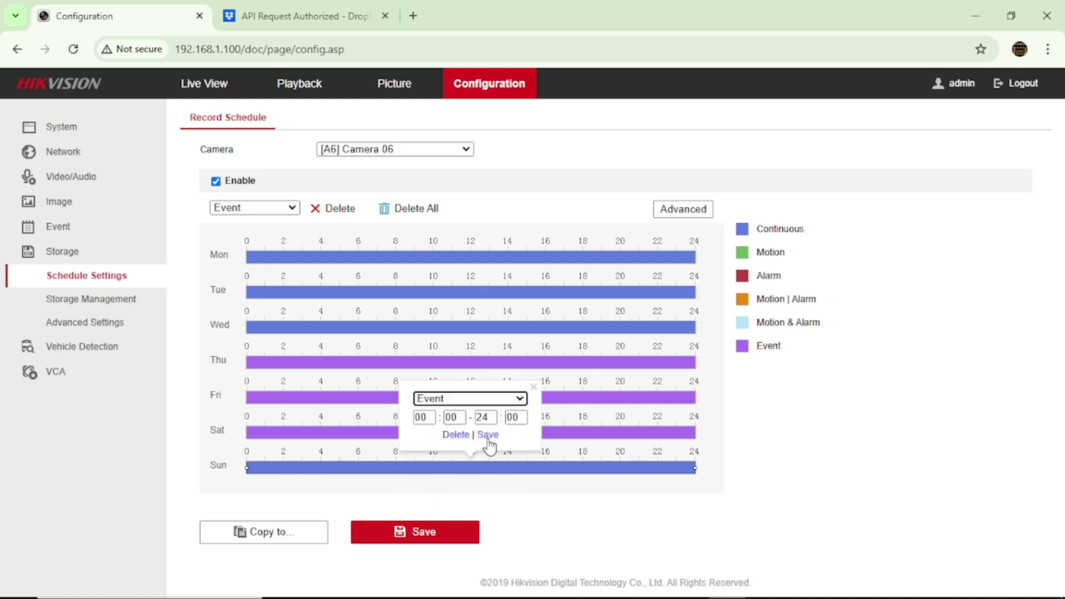
pyautogui.click(488, 435)
# Change Camera 06's Wednesday and Tuesday 00:00–24:00 recording periods to Event
pyautogui.click(513, 328)
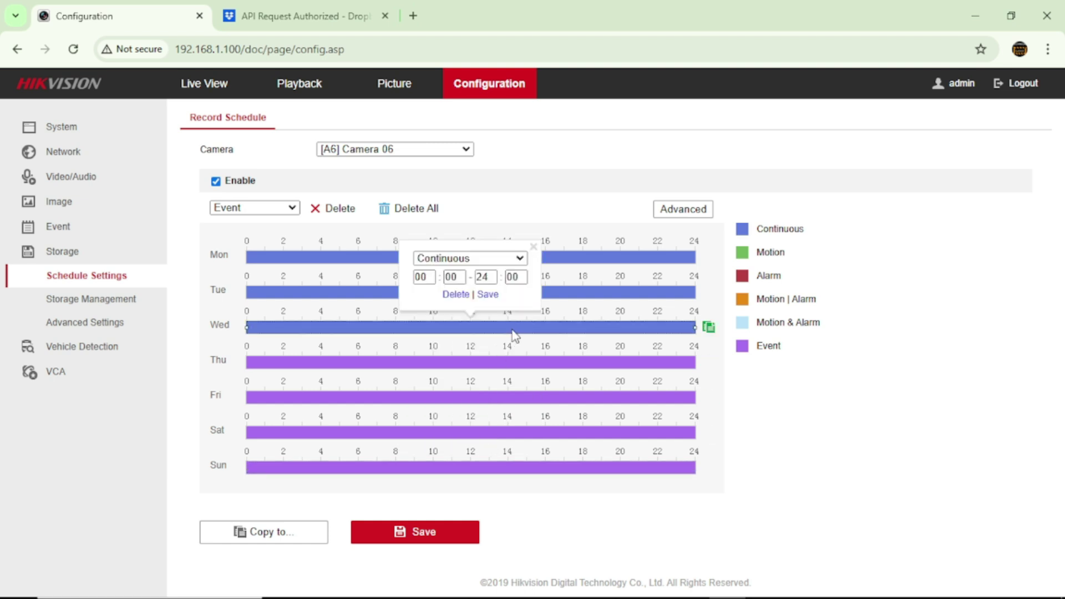
pyautogui.click(502, 259)
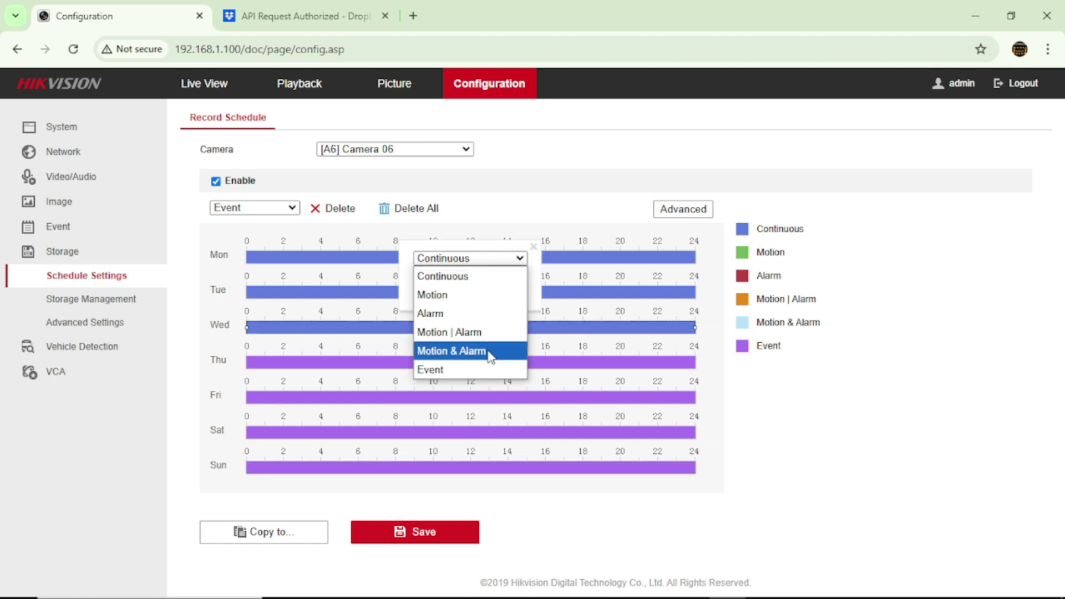
pyautogui.click(488, 368)
pyautogui.click(488, 294)
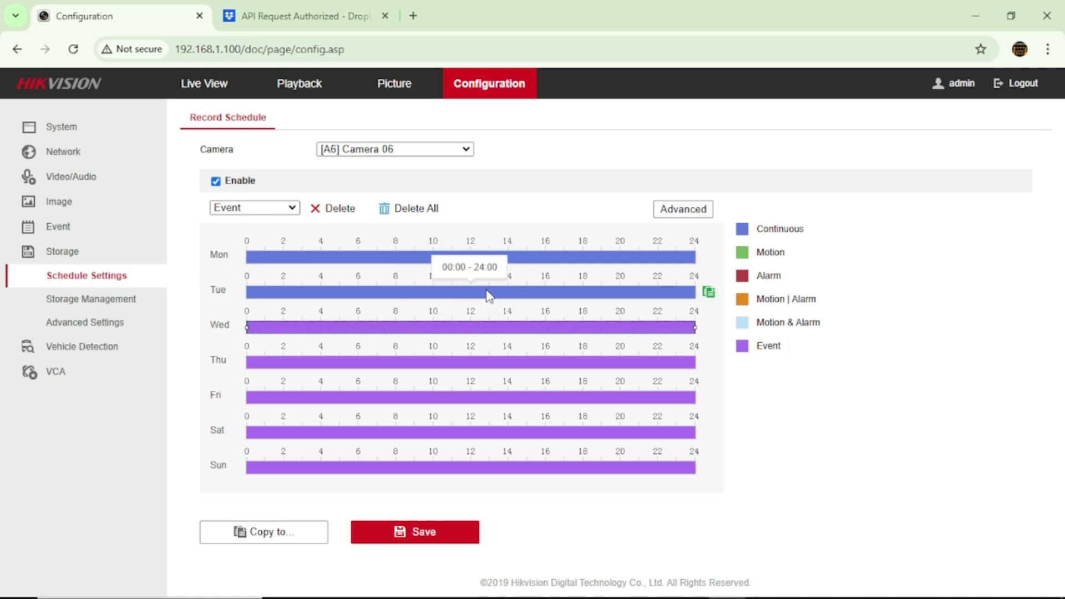
pyautogui.click(488, 292)
pyautogui.click(494, 224)
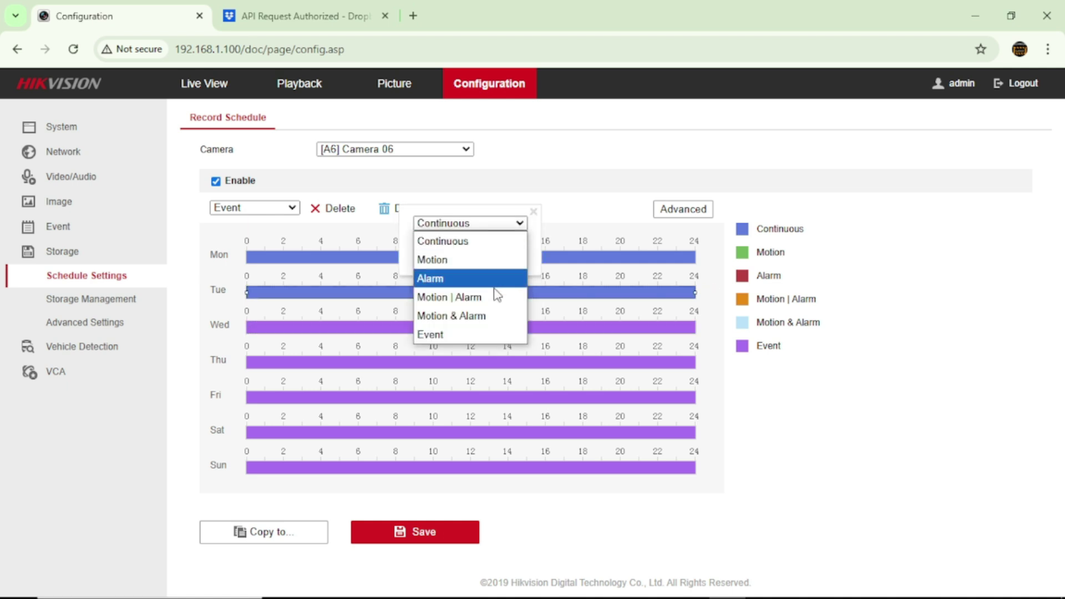
pyautogui.click(485, 336)
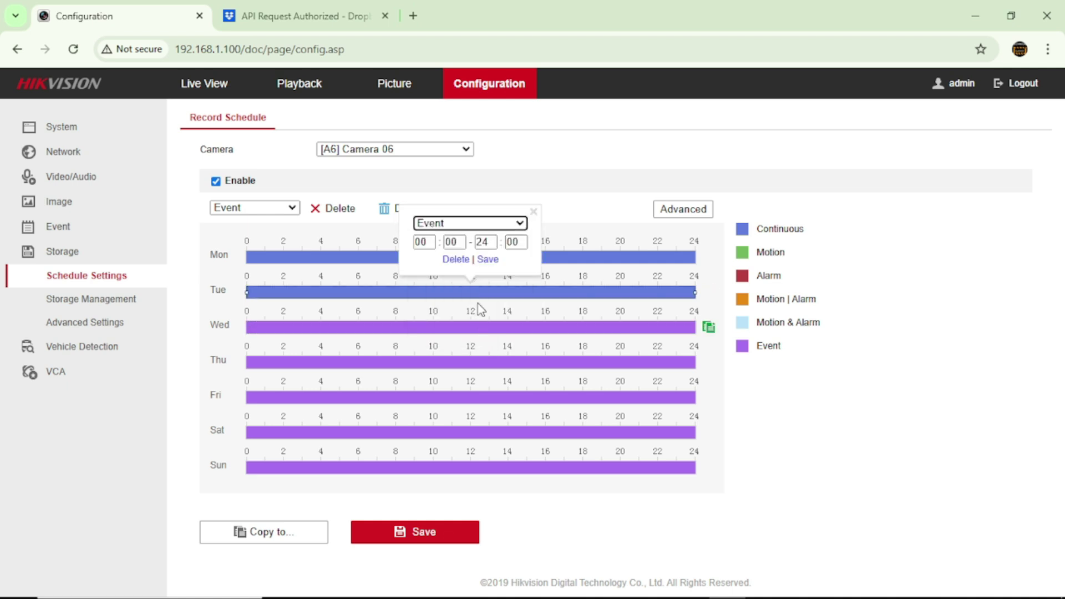
pyautogui.click(491, 259)
# Change Camera 06's Monday 00:00–24:00 recording period to Event and save the record schedule
pyautogui.click(489, 261)
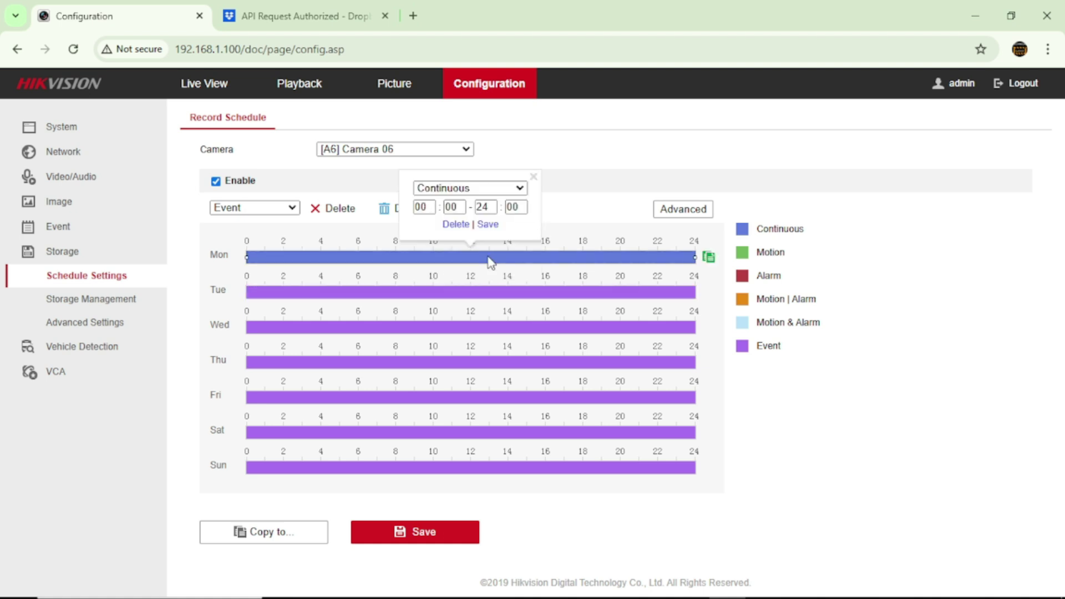
pyautogui.click(487, 189)
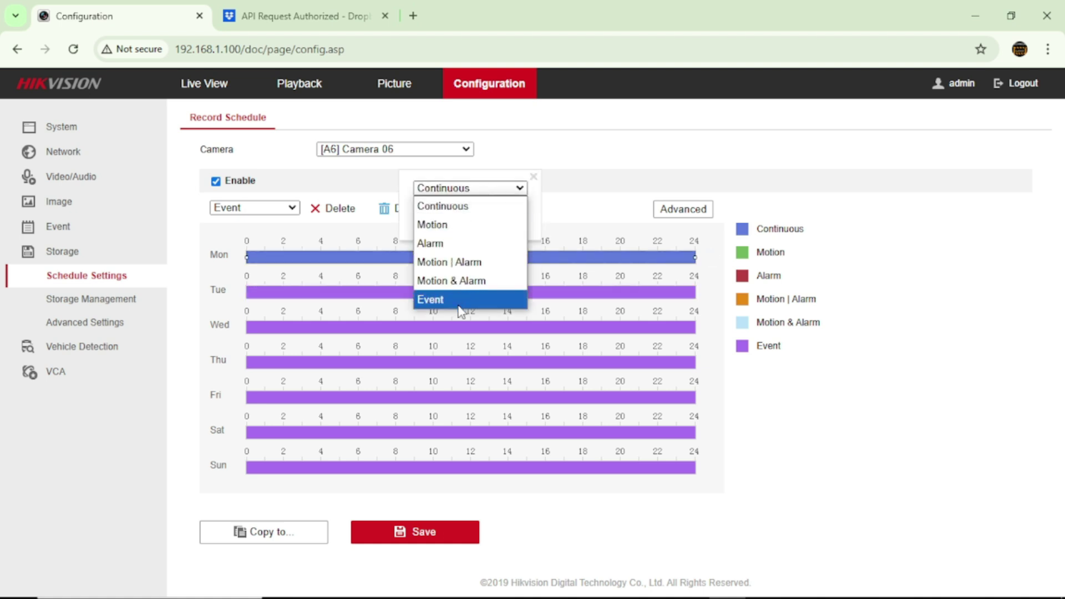
pyautogui.click(466, 299)
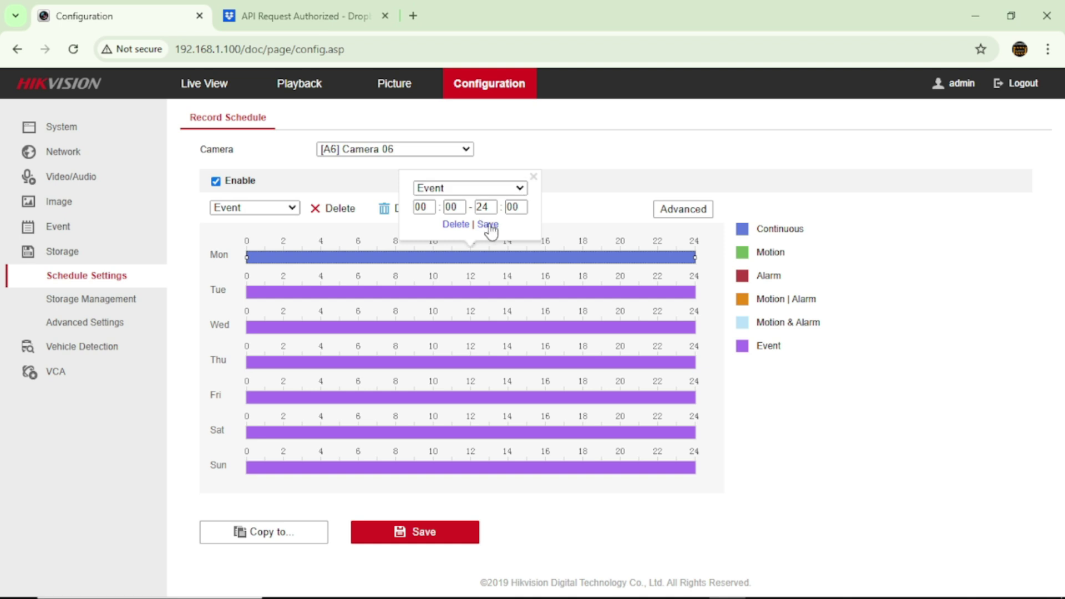
pyautogui.click(487, 225)
pyautogui.click(460, 534)
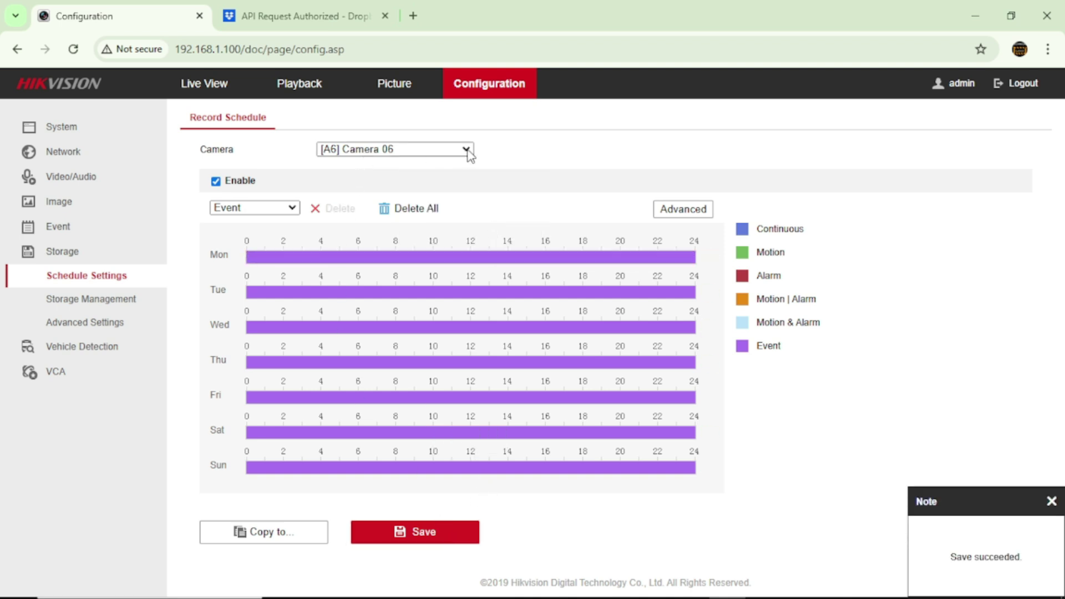
# Set the recording stream type to Sub-stream in Camera 06's advanced schedule options and save
pyautogui.click(688, 210)
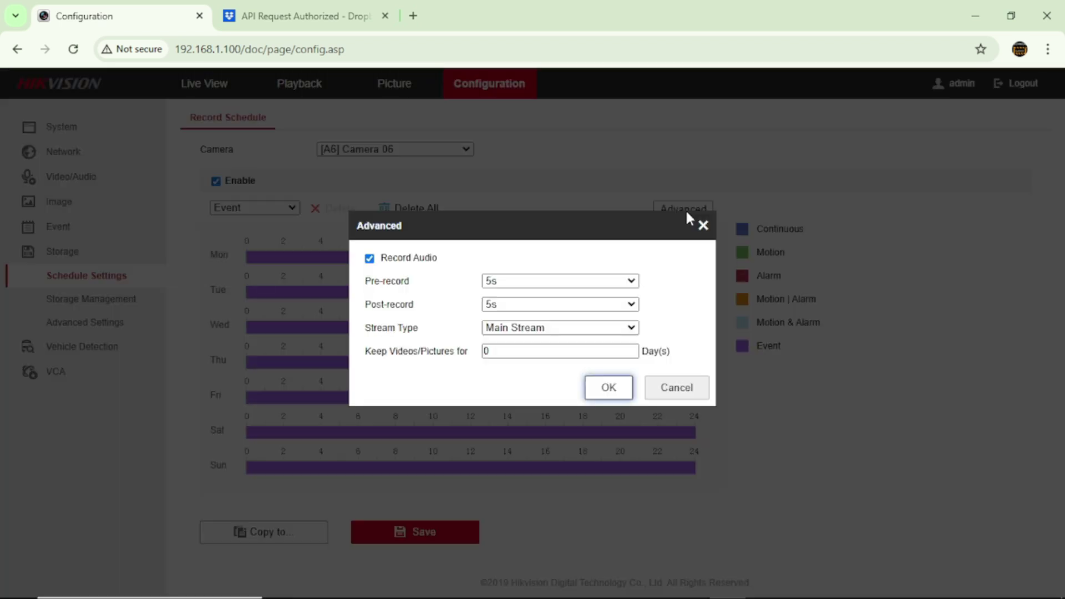
pyautogui.click(578, 332)
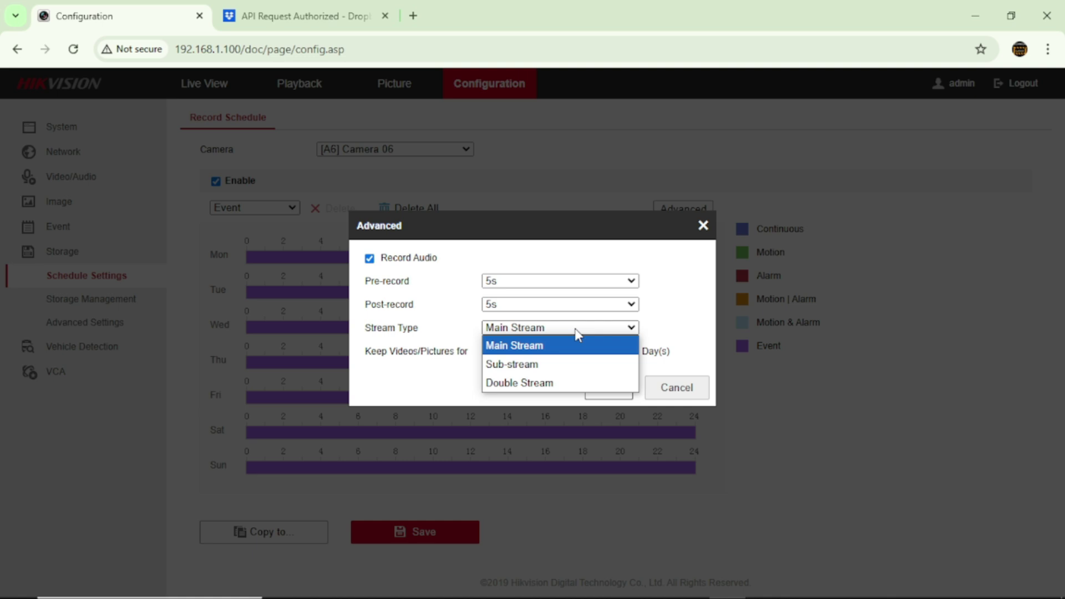
pyautogui.click(548, 365)
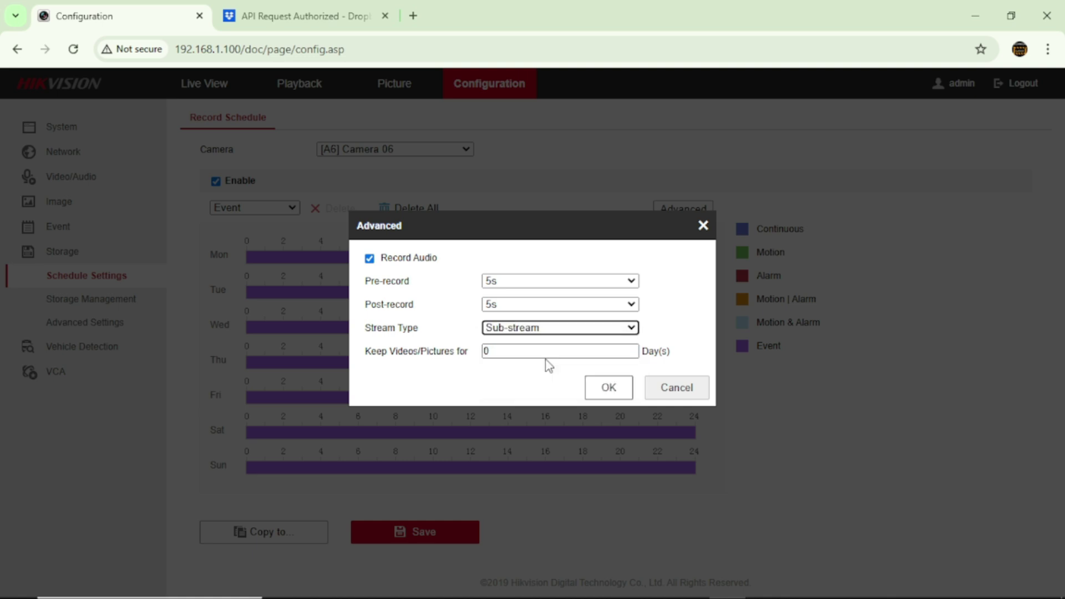
pyautogui.click(610, 390)
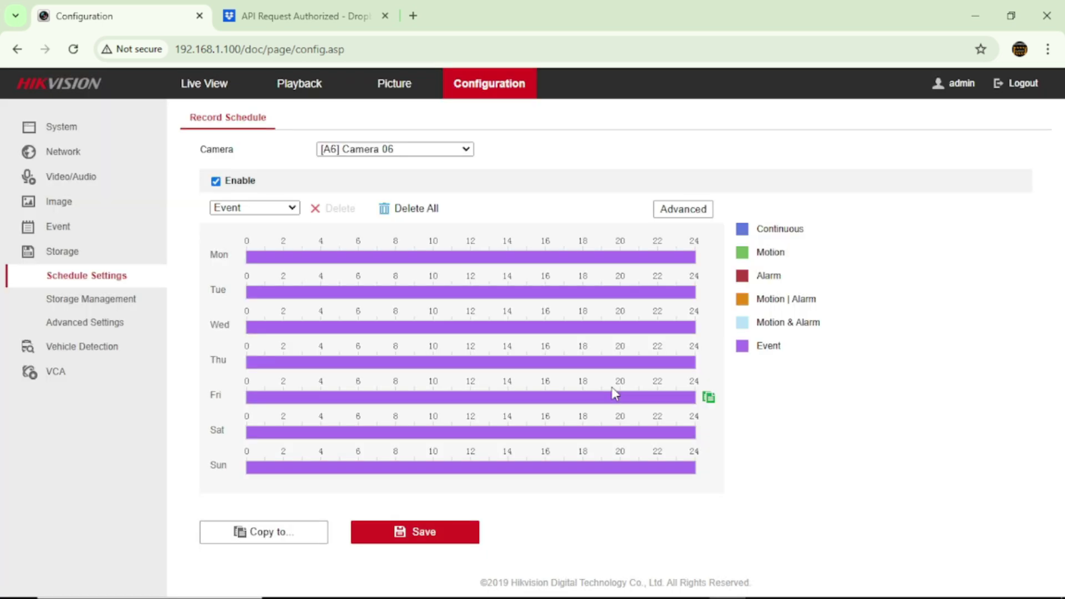
pyautogui.click(452, 536)
pyautogui.click(436, 155)
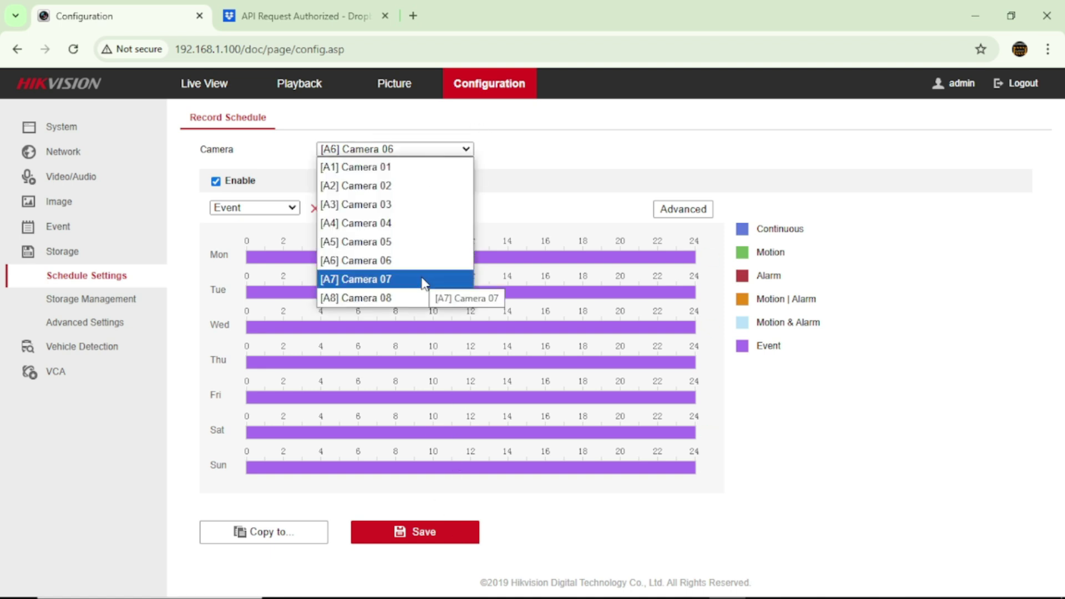
pyautogui.click(537, 200)
pyautogui.click(422, 153)
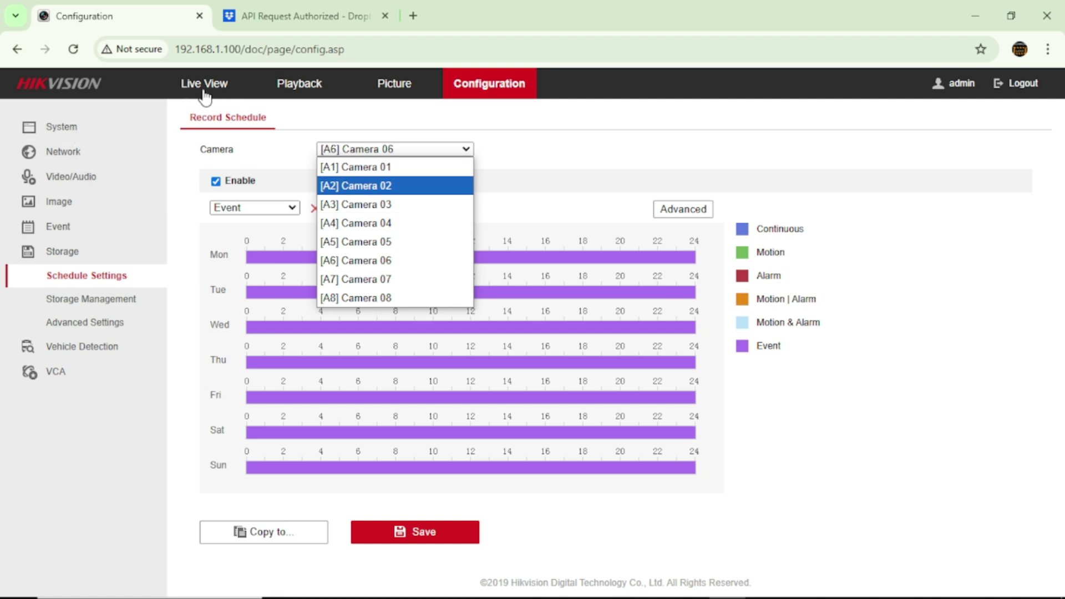
# Preview Camera 06's live video and return to the DVR configuration
pyautogui.click(207, 84)
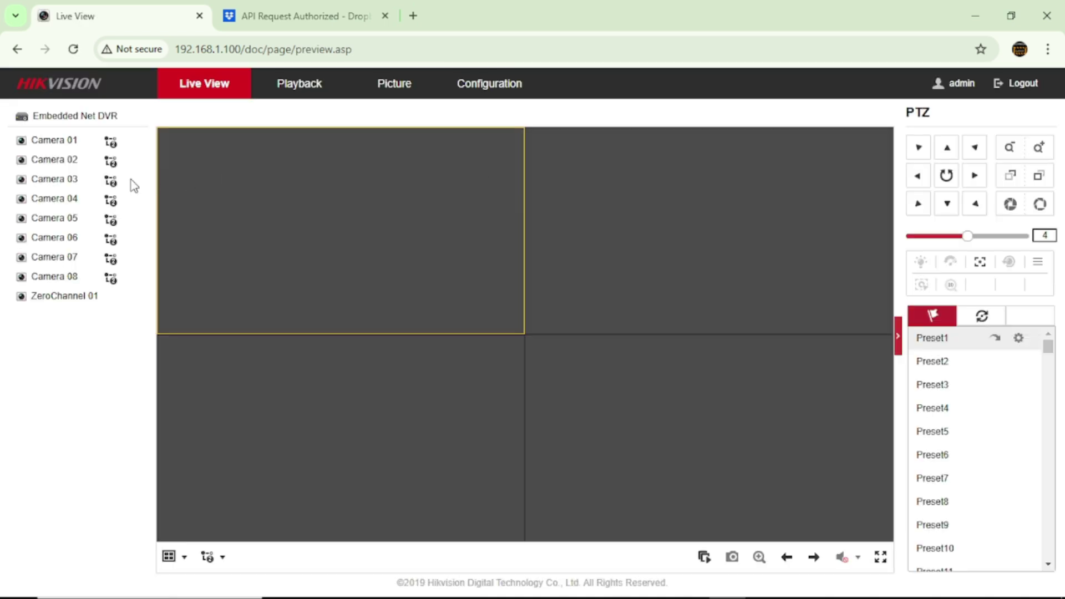
pyautogui.moveTo(111, 239)
pyautogui.doubleClick(53, 238)
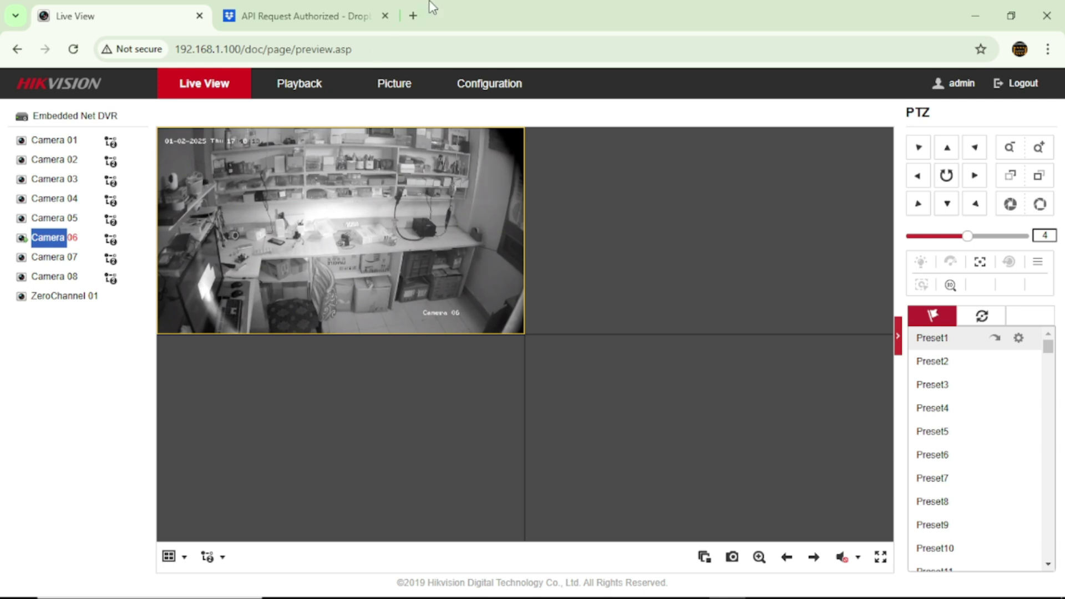
pyautogui.click(506, 86)
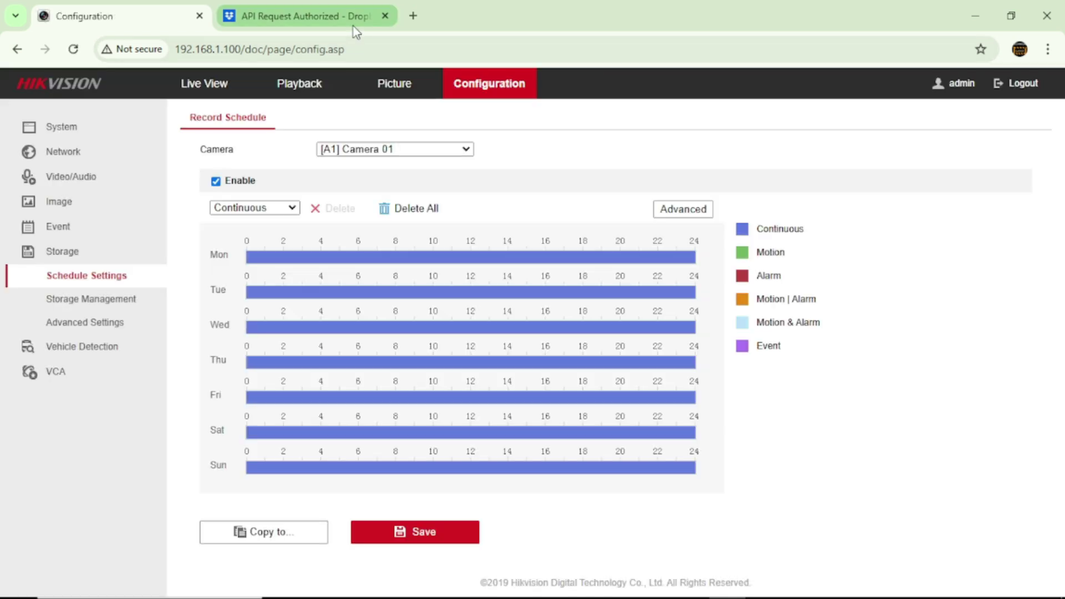
pyautogui.click(356, 5)
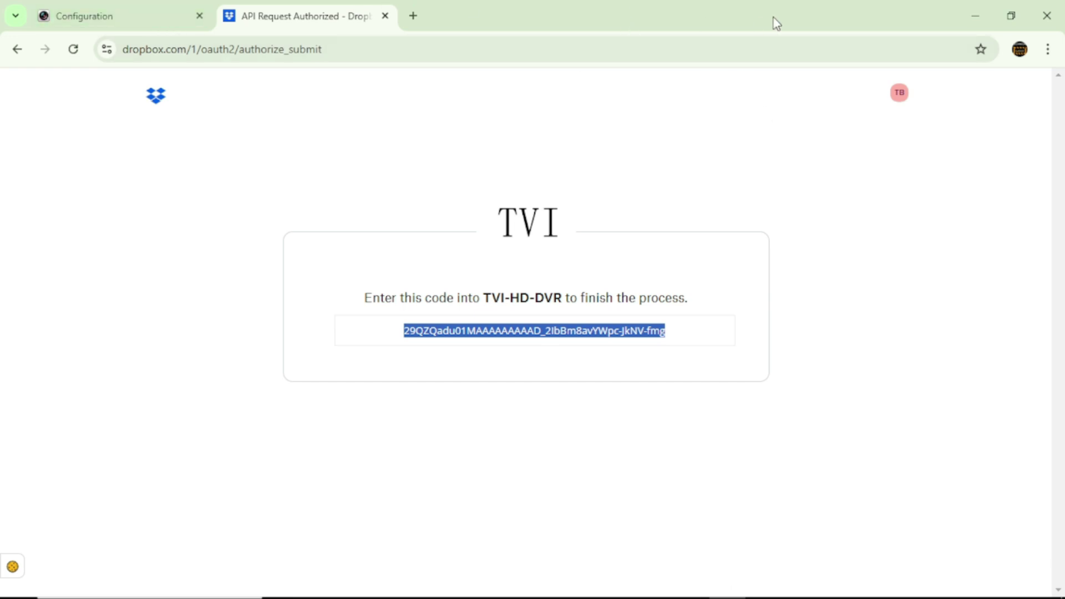
pyautogui.click(911, 49)
pyautogui.hotkey('ctrl', 'a')
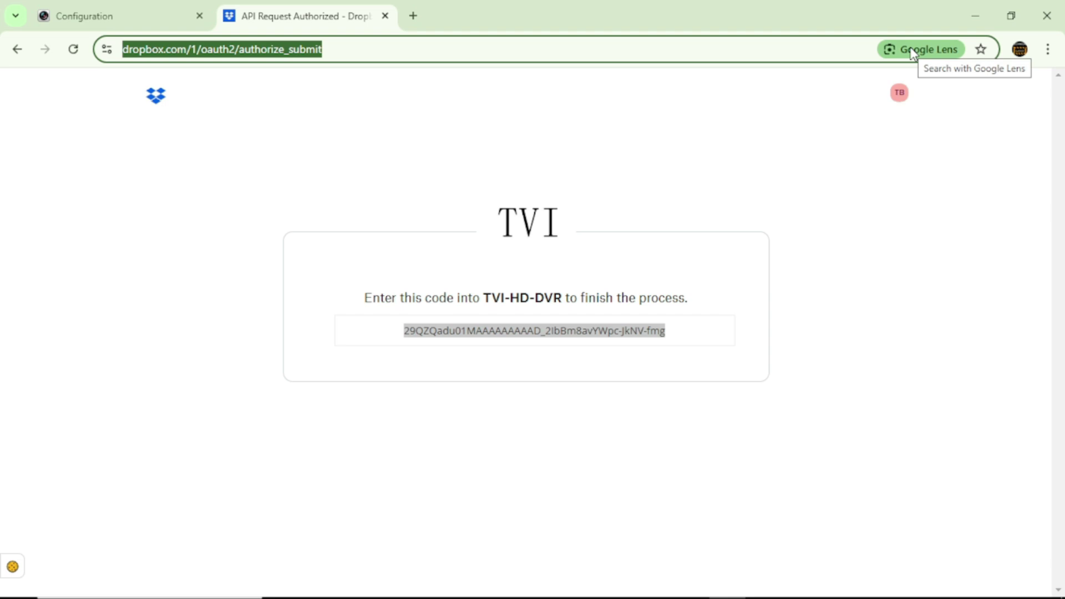
pyautogui.press('End')
pyautogui.press('BackSpace')
pyautogui.press('BackSpace')
pyautogui.press('BackSpace')
pyautogui.press('BackSpace')
pyautogui.press('BackSpace')
pyautogui.press('BackSpace')
pyautogui.press('BackSpace')
pyautogui.press('BackSpace')
pyautogui.press('BackSpace')
pyautogui.press('BackSpace')
pyautogui.press('BackSpace')
pyautogui.press('BackSpace')
pyautogui.press('BackSpace')
pyautogui.press('BackSpace')
pyautogui.press('BackSpace')
pyautogui.press('BackSpace')
pyautogui.press('BackSpace')
pyautogui.press('BackSpace')
pyautogui.press('BackSpace')
pyautogui.press('BackSpace')
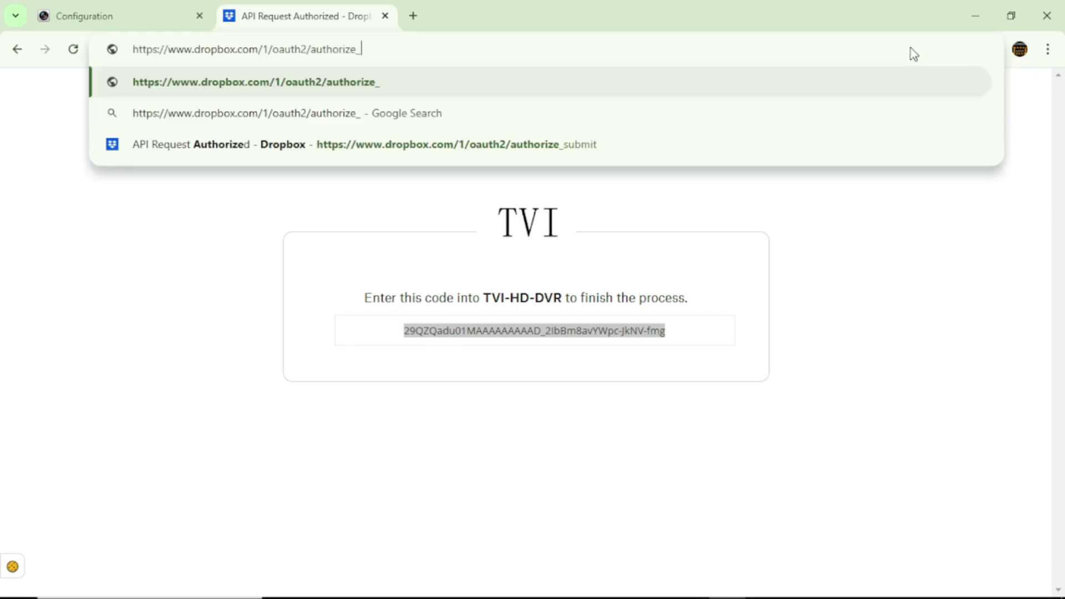
pyautogui.write('m')
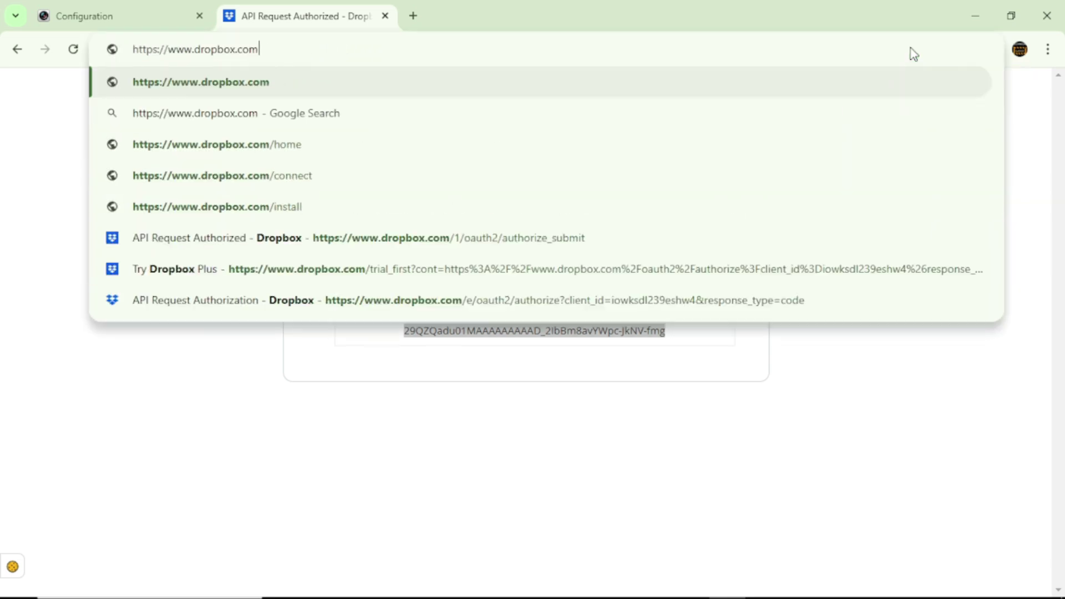
pyautogui.press('Return')
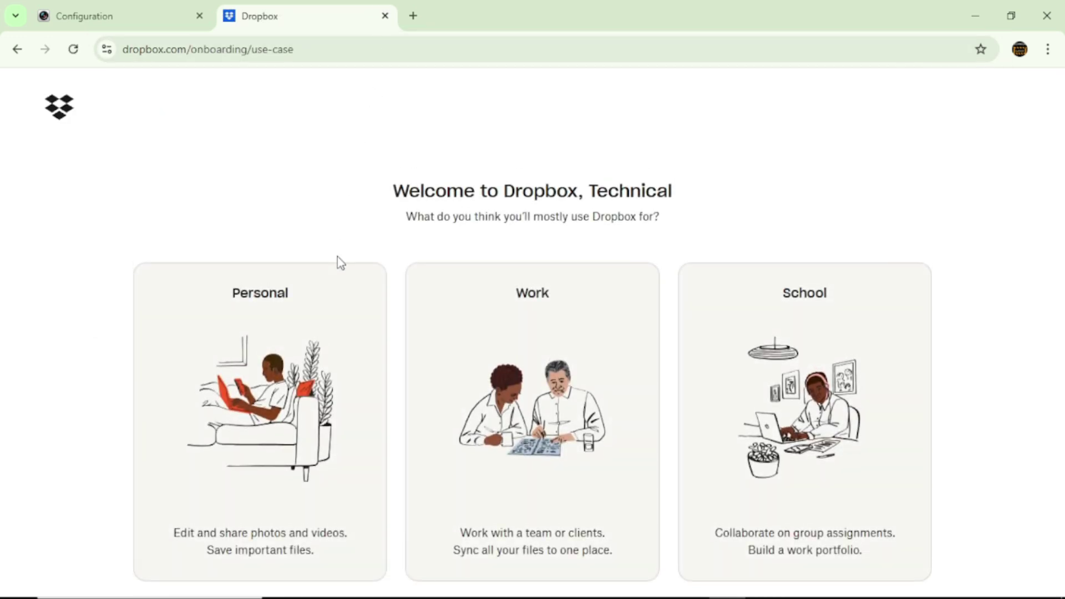
# Complete the Dropbox onboarding with Personal as the intended use, downloading the desktop app installer
pyautogui.click(289, 389)
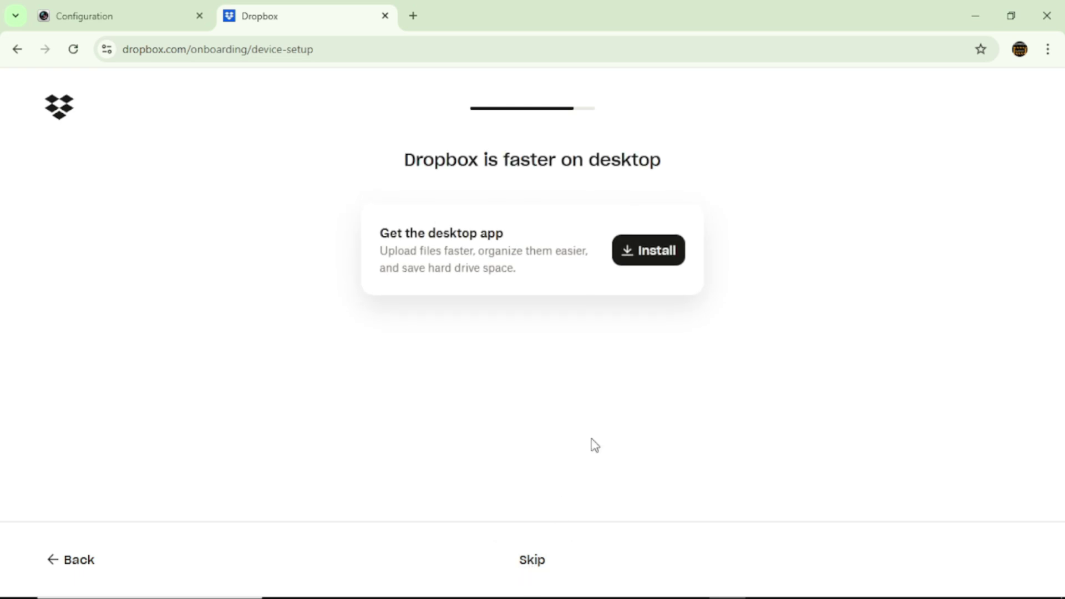
pyautogui.click(648, 257)
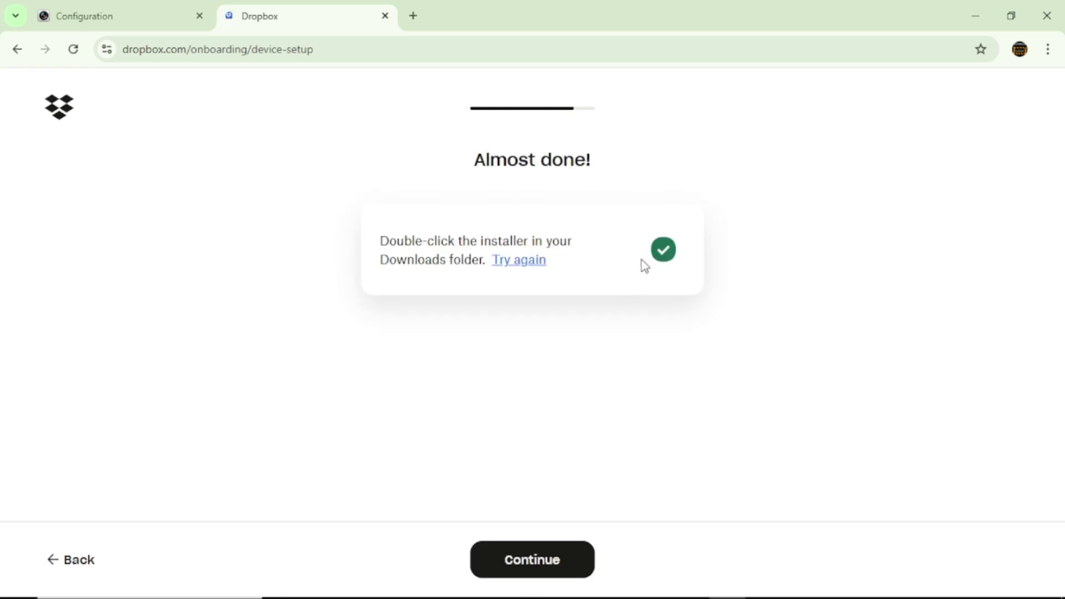
pyautogui.click(584, 571)
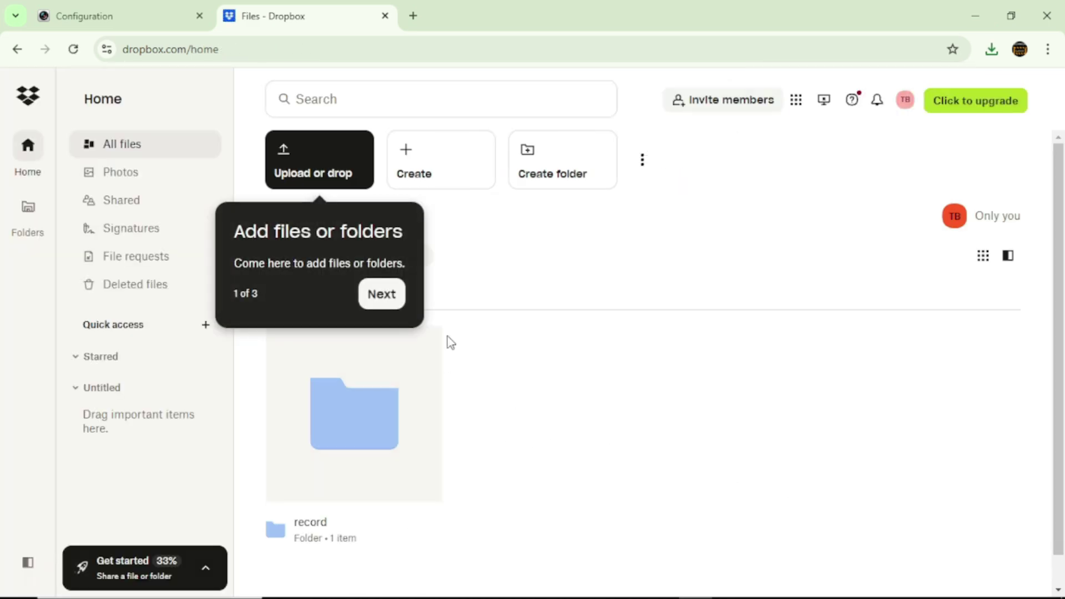
# Go through the three Dropbox introduction tips and dismiss the last one
pyautogui.click(370, 295)
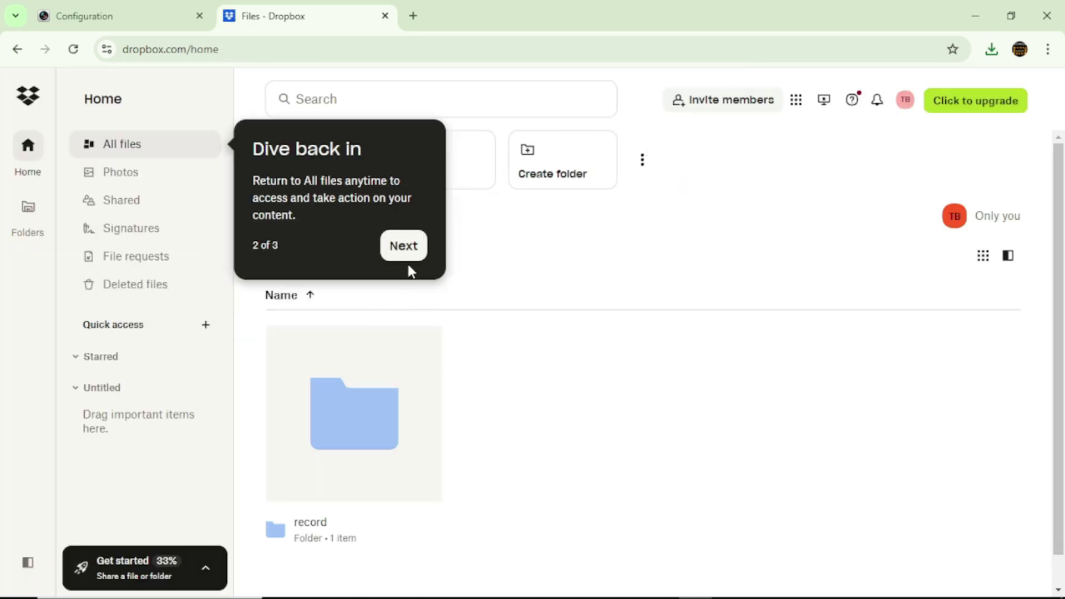
pyautogui.click(413, 258)
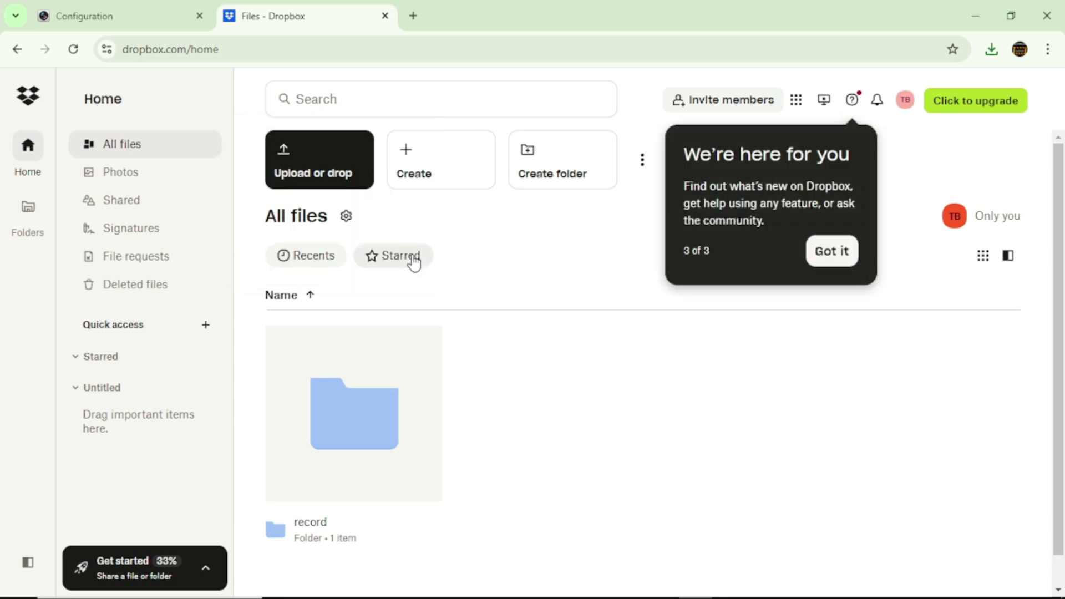
pyautogui.click(842, 257)
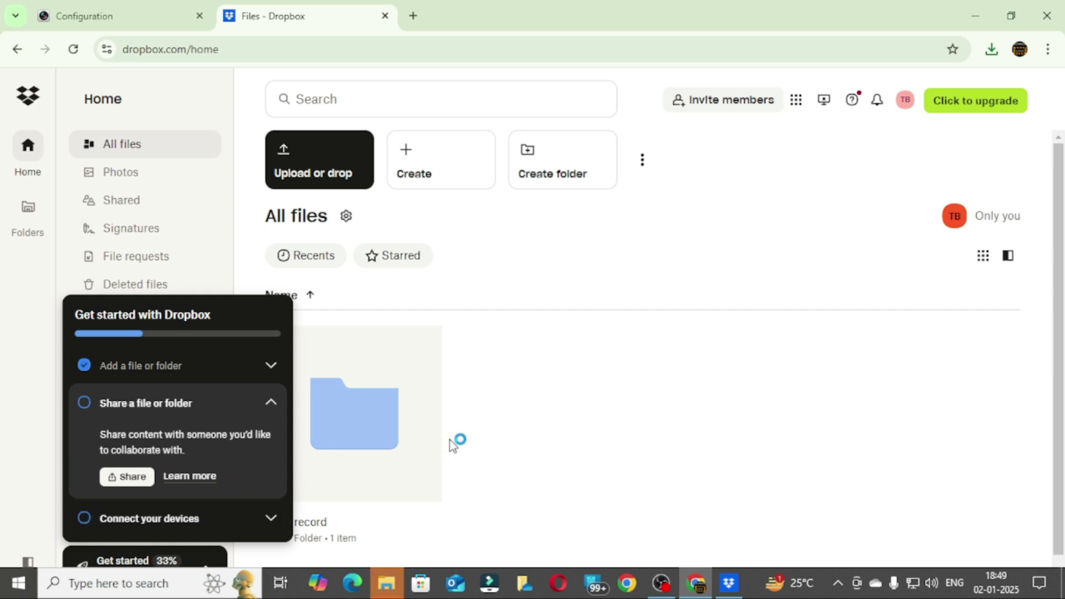
pyautogui.click(174, 522)
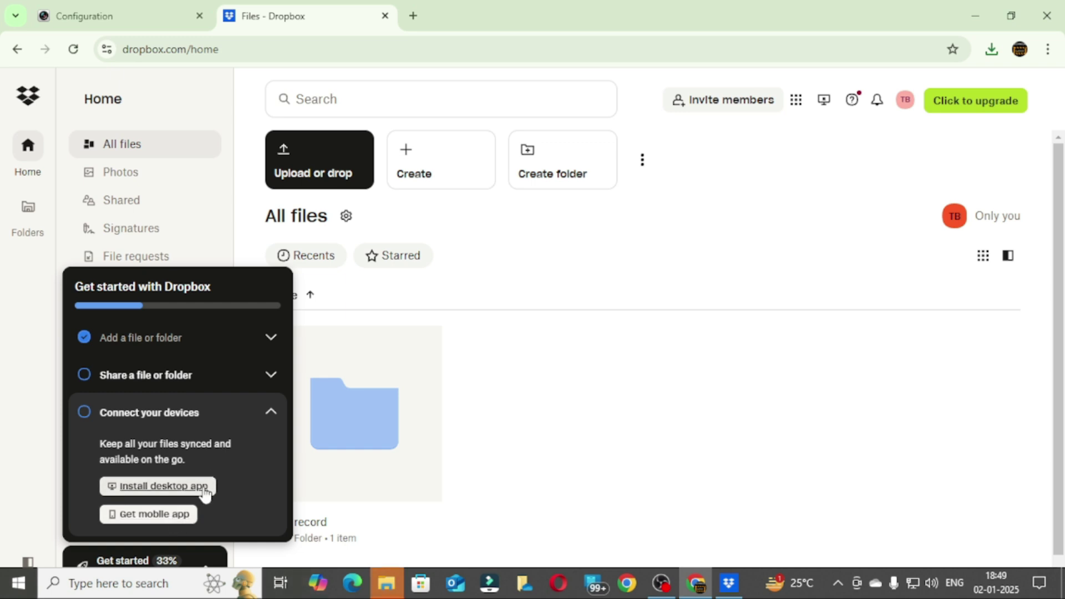
pyautogui.click(569, 361)
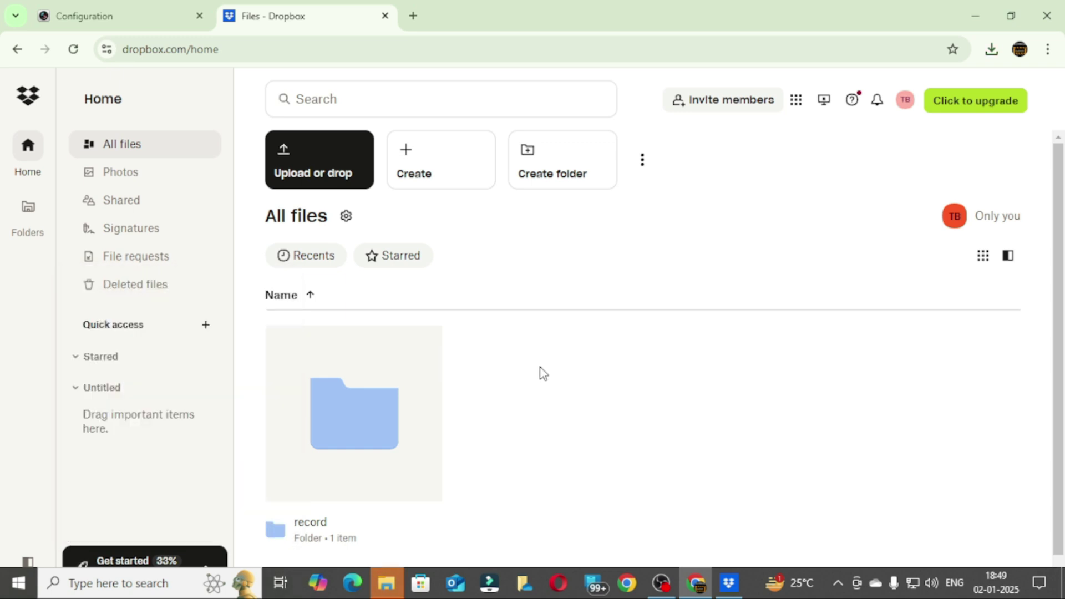
pyautogui.doubleClick(391, 430)
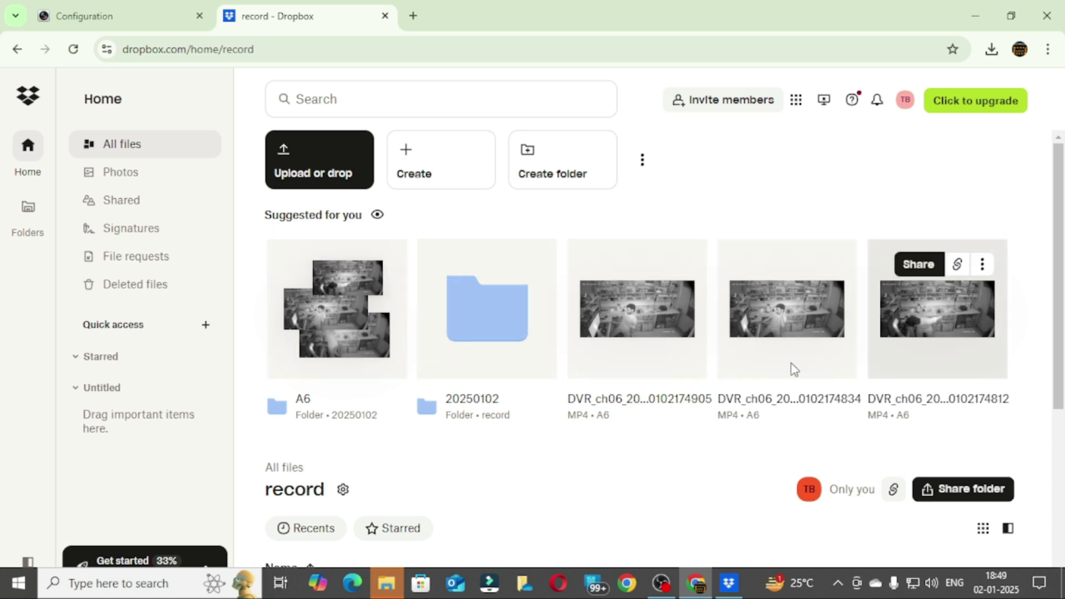
pyautogui.click(314, 342)
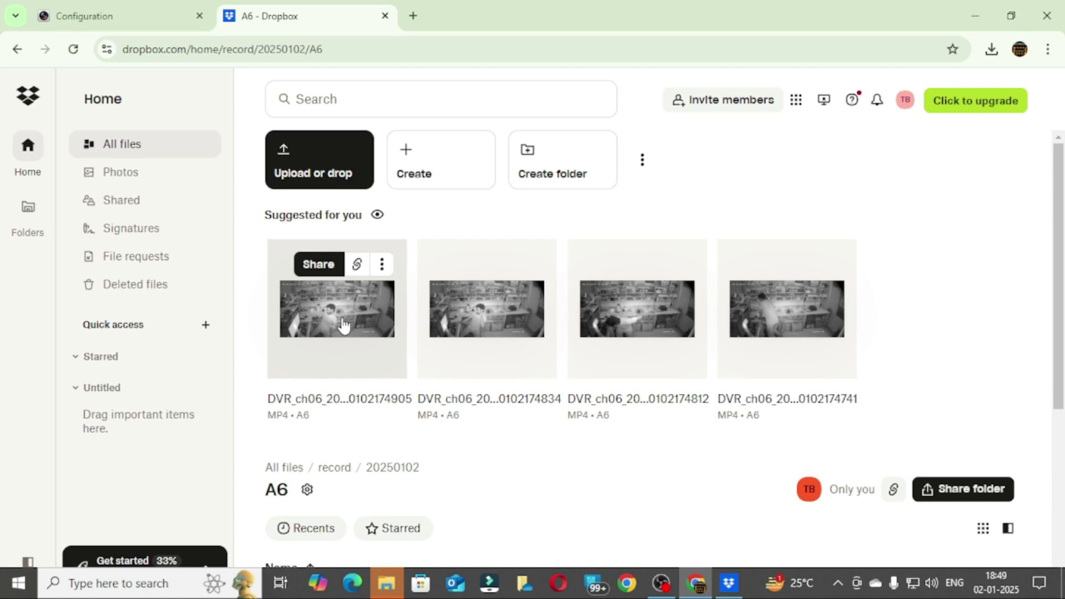
pyautogui.click(342, 323)
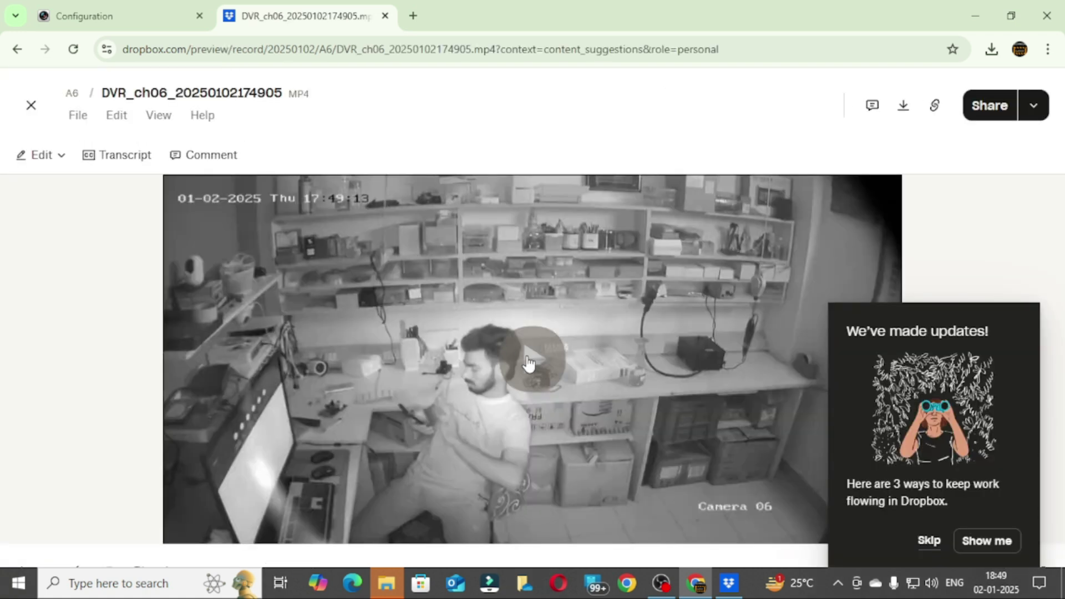
pyautogui.click(533, 363)
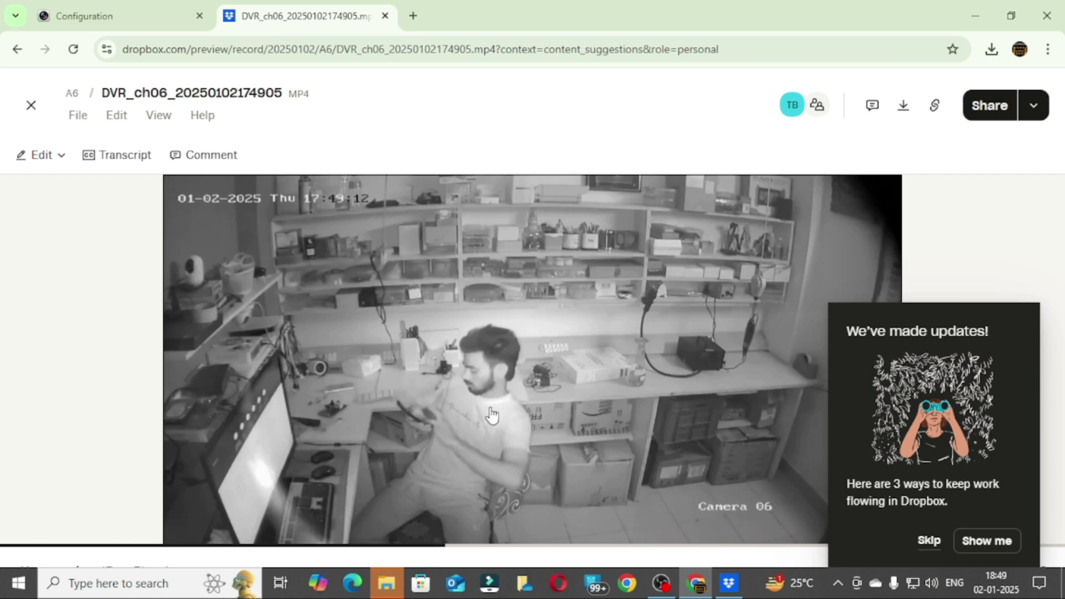
# Return to the DVR configuration page and open its cloud storage settings for Camera 01
pyautogui.click(72, 11)
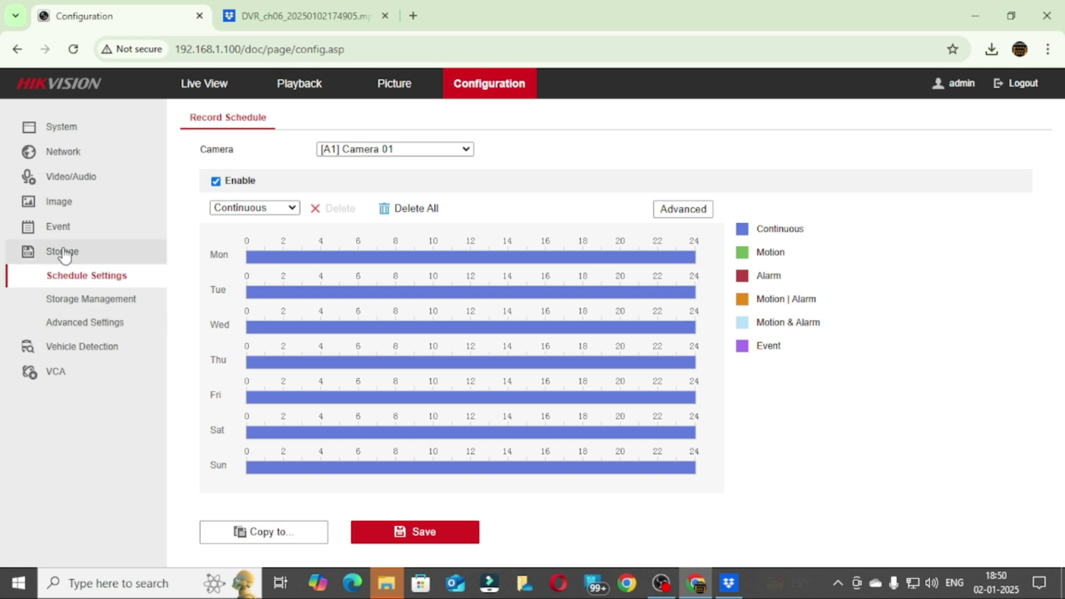
pyautogui.click(66, 254)
pyautogui.click(85, 259)
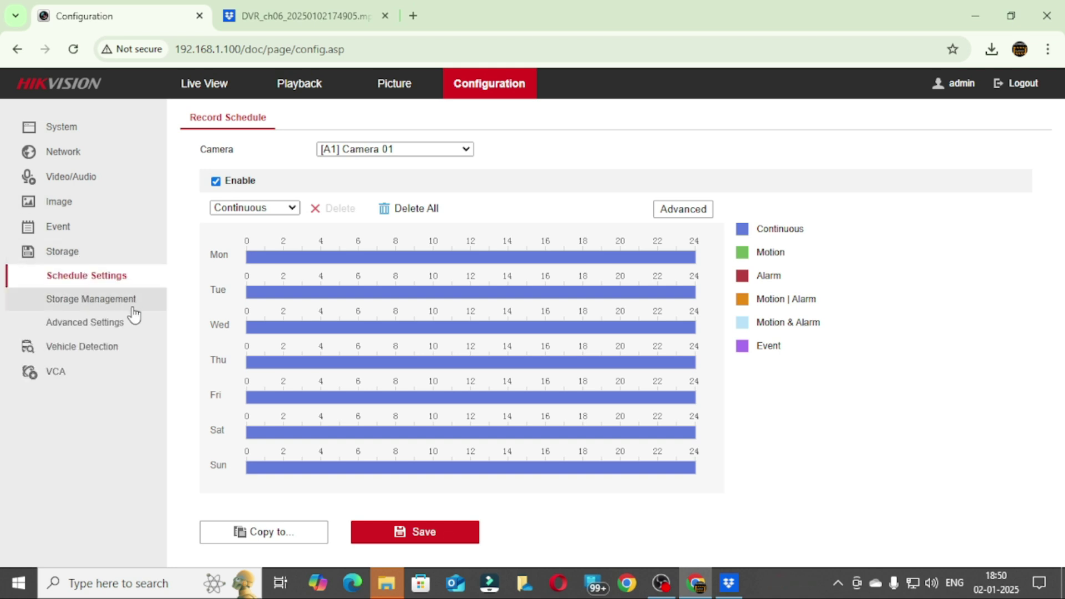
pyautogui.click(133, 302)
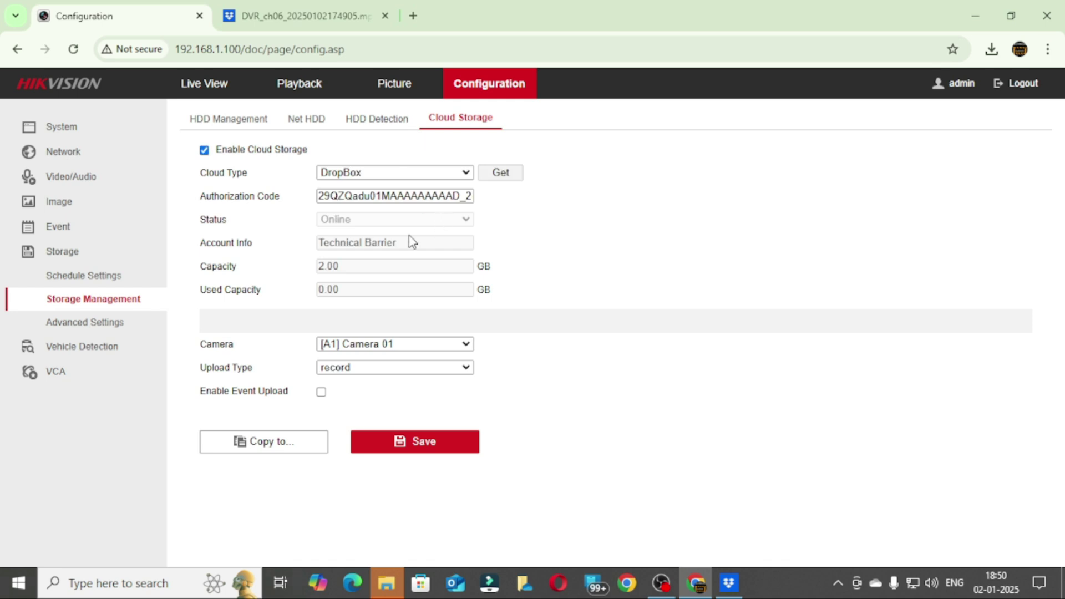